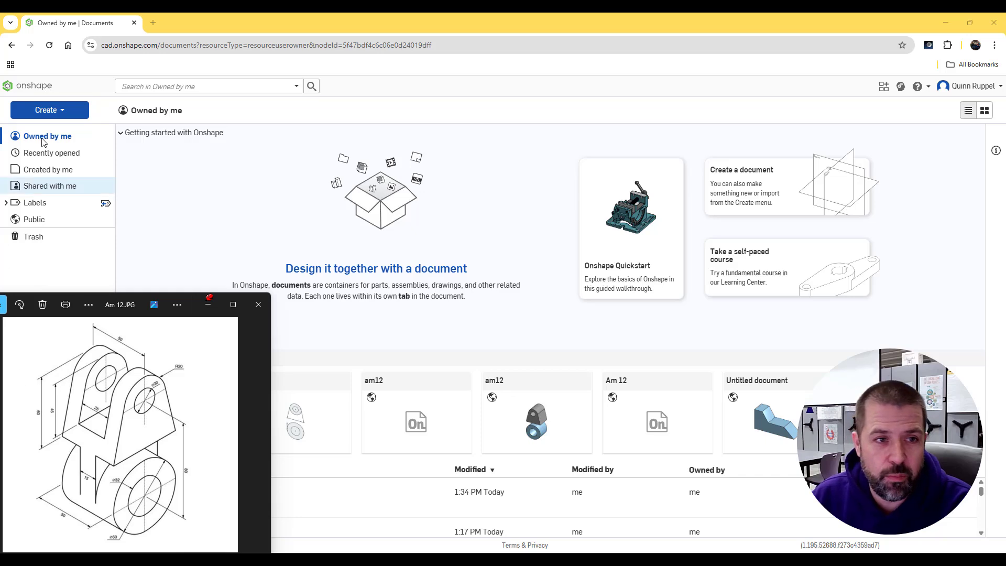
- Create a new public document named am112
left_click(46, 109)
left_click(55, 130)
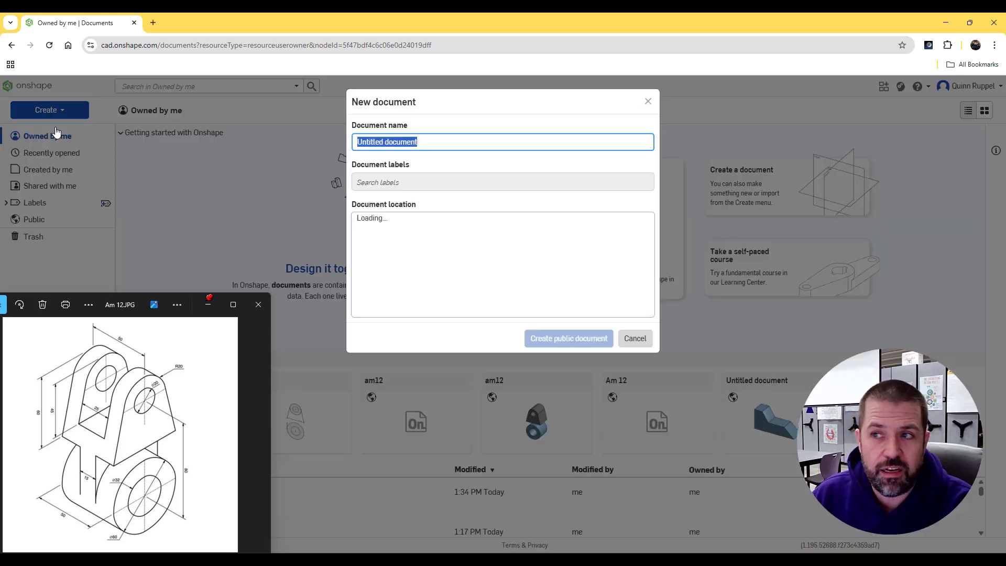
type("am12")
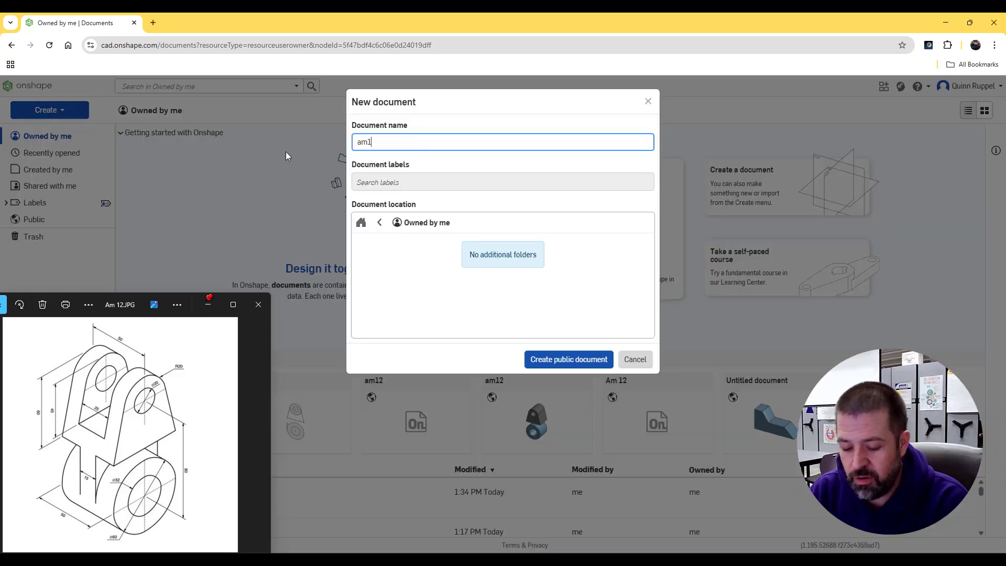
key("Return")
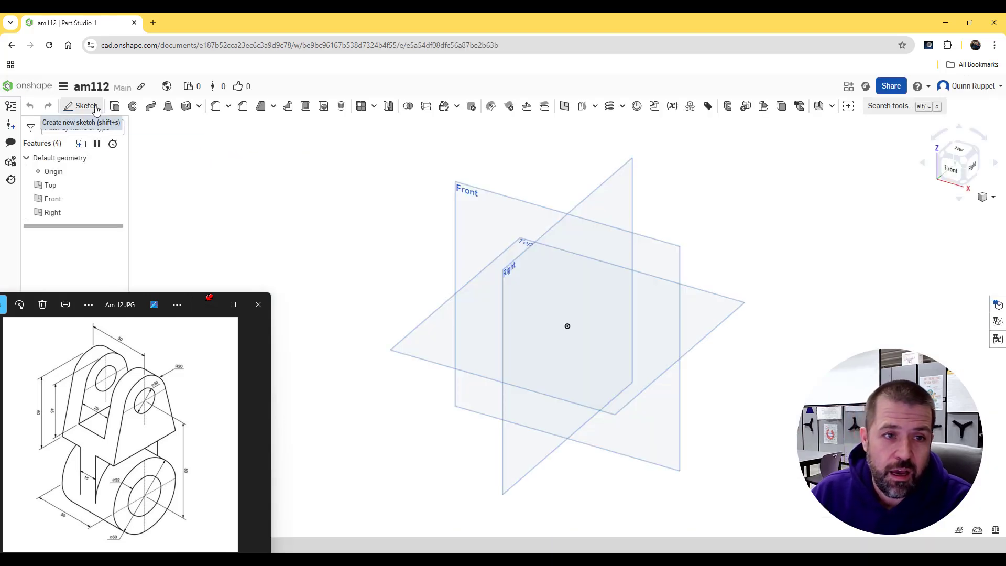
- Set the workspace's default length unit to Millimeter
left_click(63, 89)
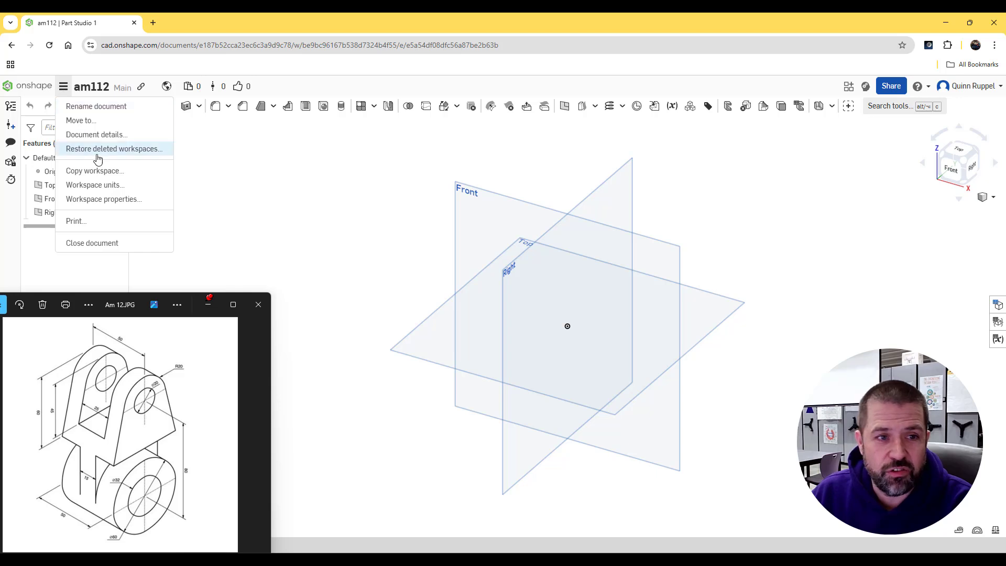
left_click(89, 186)
left_click(169, 169)
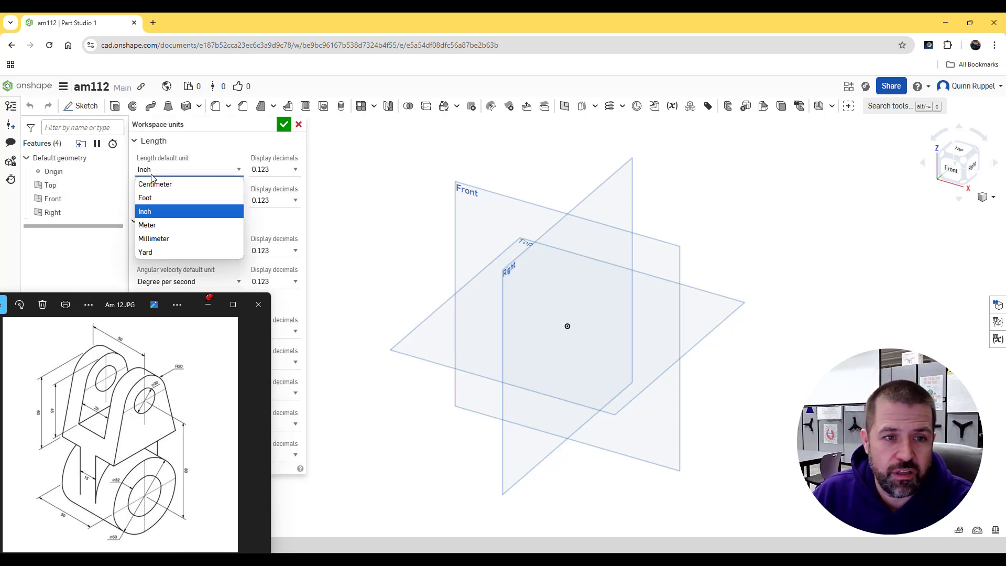
left_click(153, 241)
left_click(284, 125)
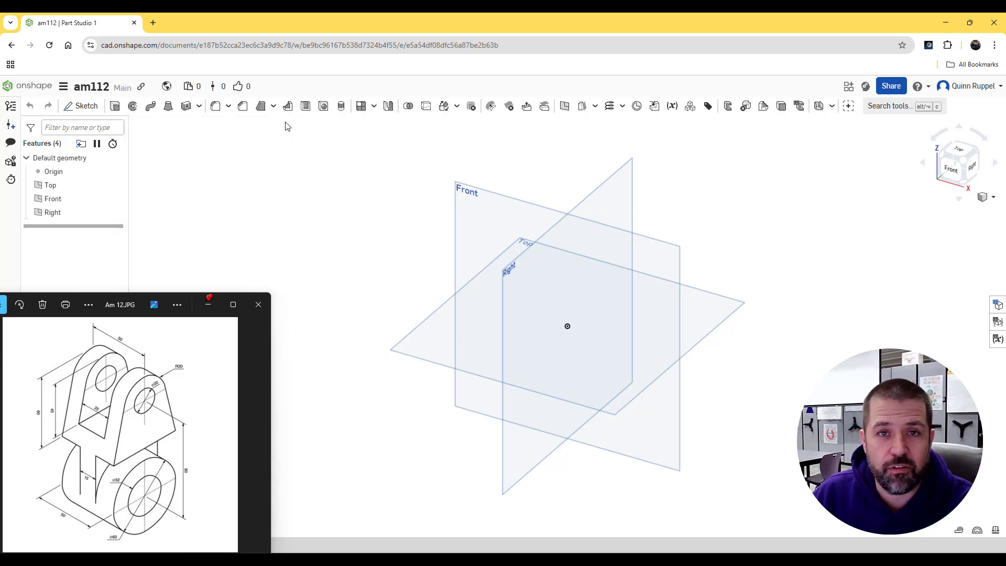
- Start a sketch on the Front plane and hide the default Top, Front and Right planes
left_click(83, 106)
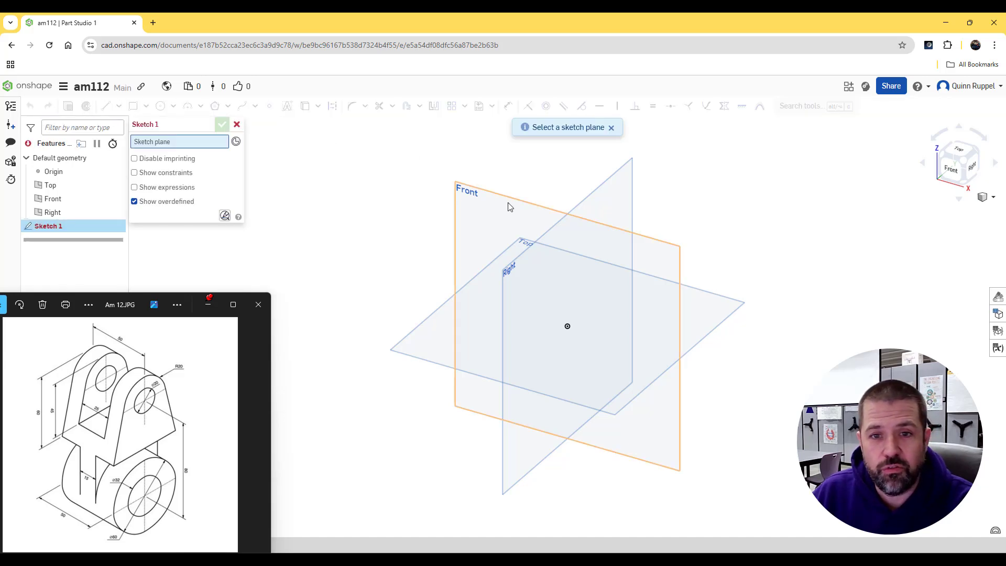
left_click(526, 262)
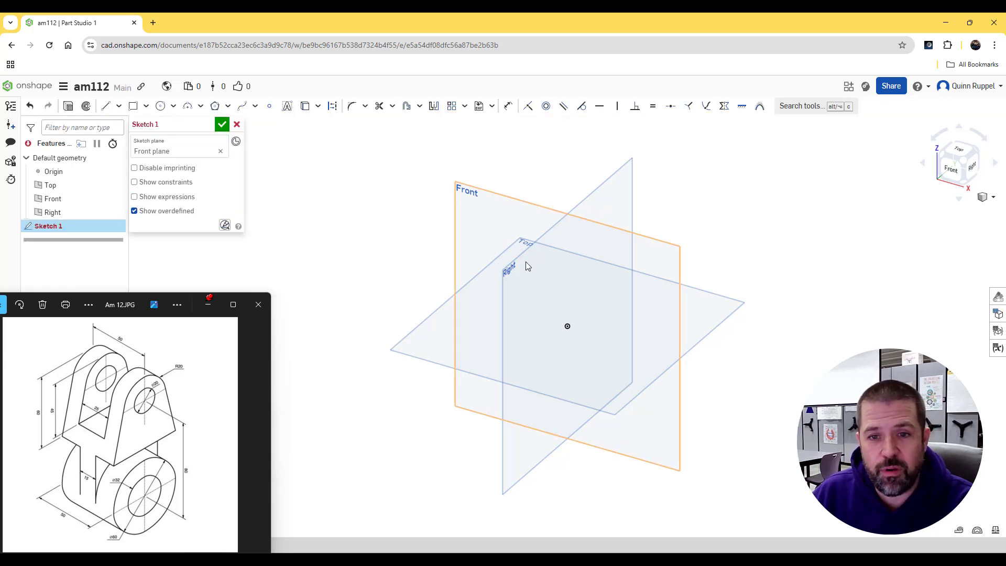
left_click(115, 185)
left_click(115, 198)
left_click(115, 212)
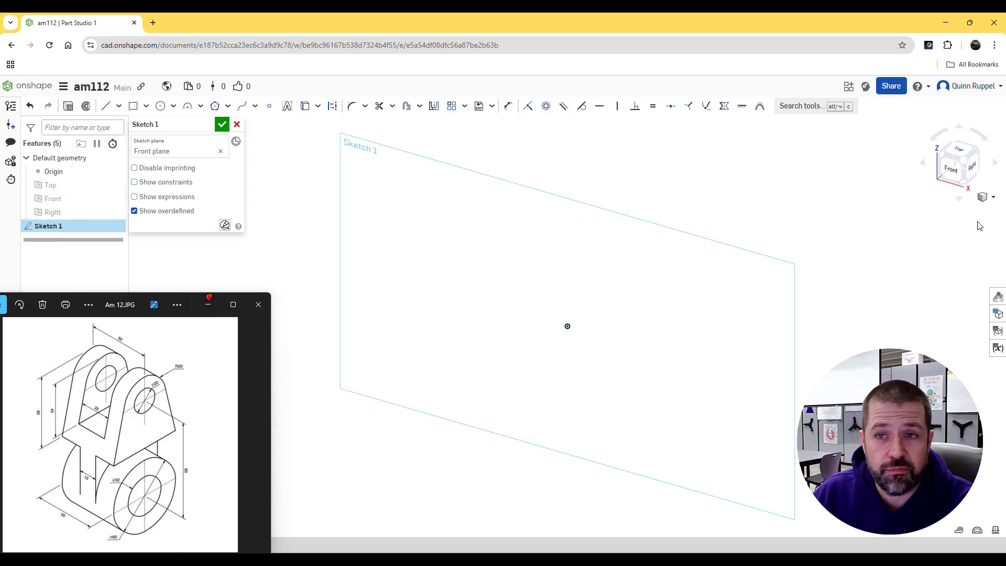
left_click(964, 176)
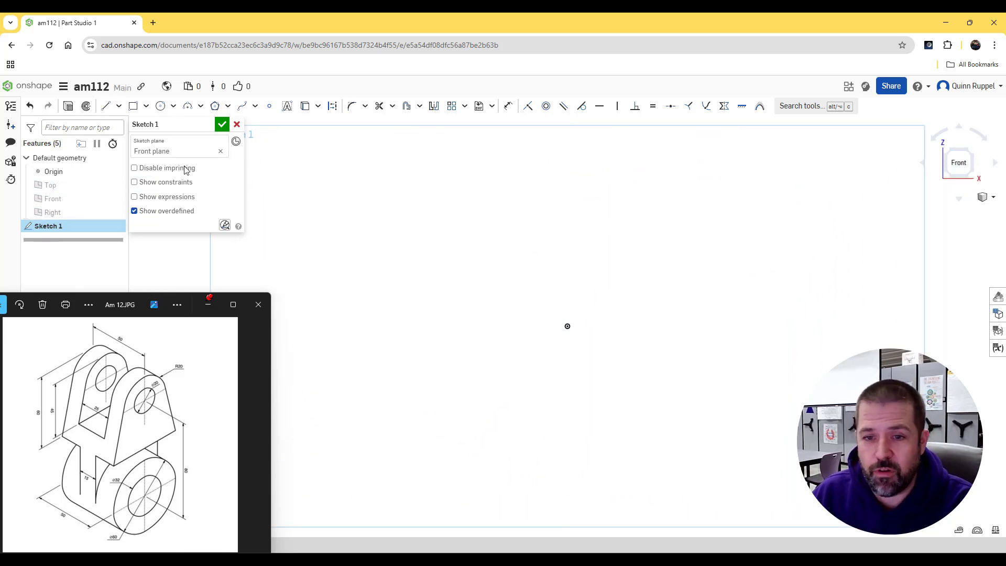
- Sketch a 32 mm diameter circle centred on the origin
left_click(161, 105)
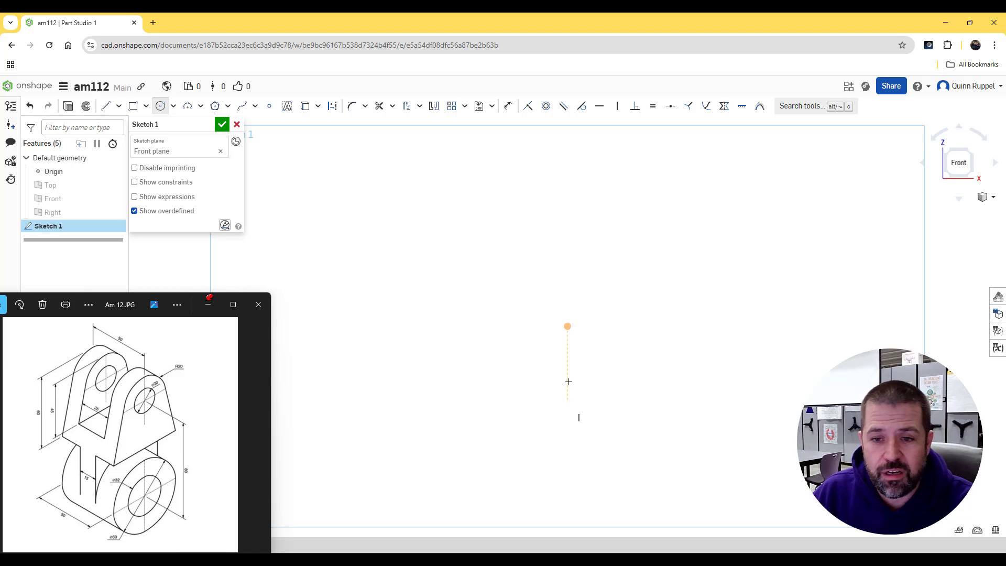
left_click(568, 327)
left_click(640, 277)
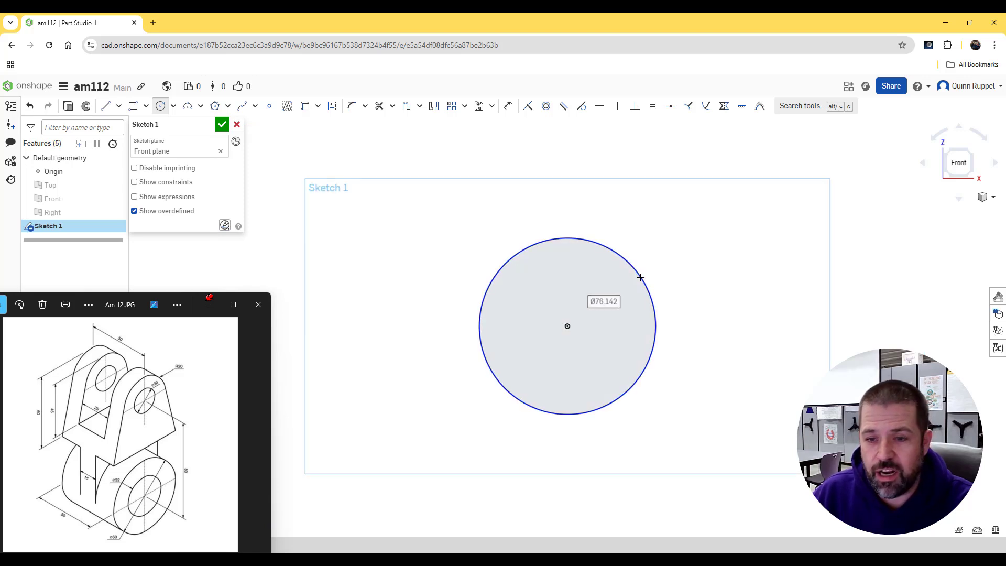
type("3")
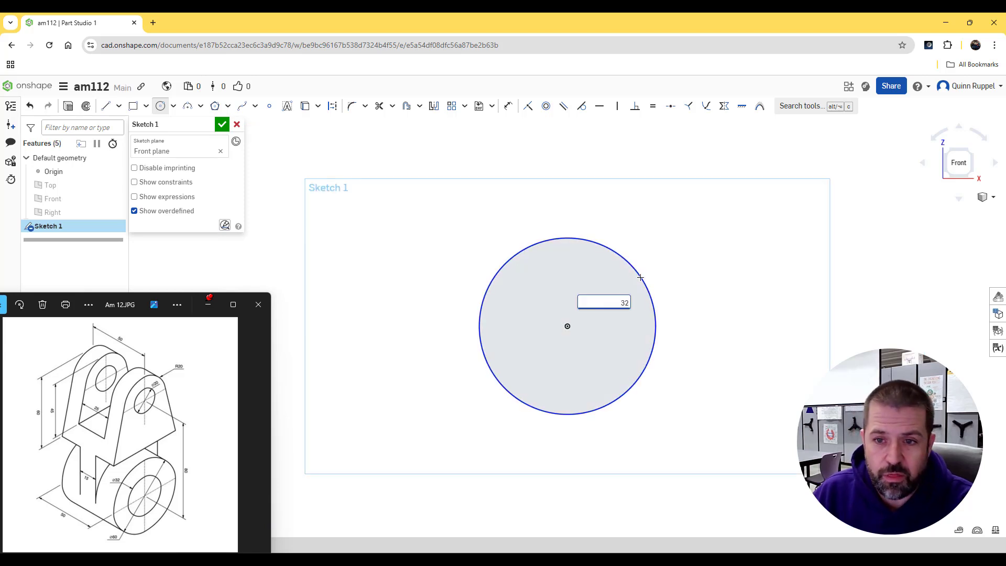
type("2")
key("Return")
- Add a concentric 60 mm diameter circle around the 32 mm circle at the origin
left_click(567, 326)
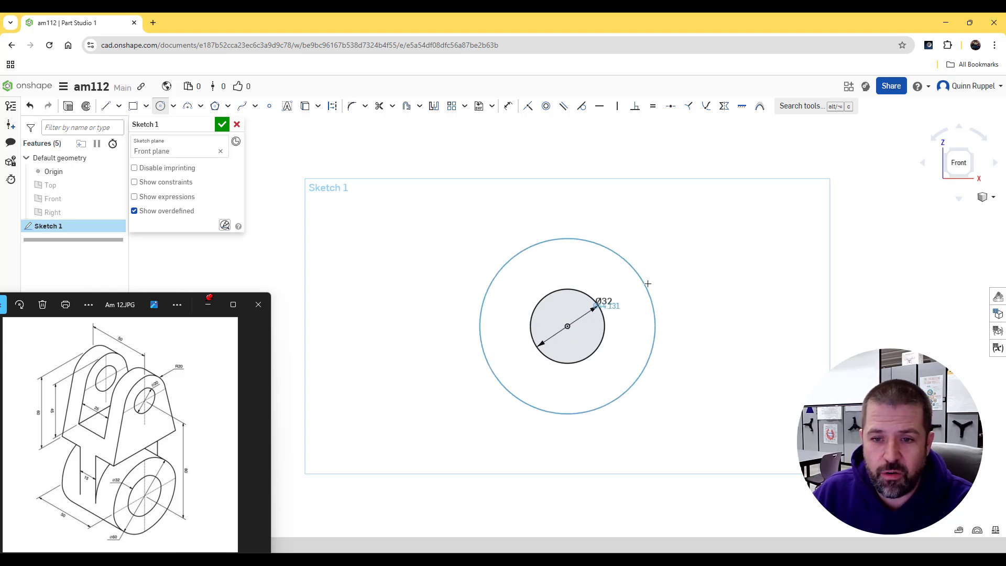
left_click(647, 284)
type("60")
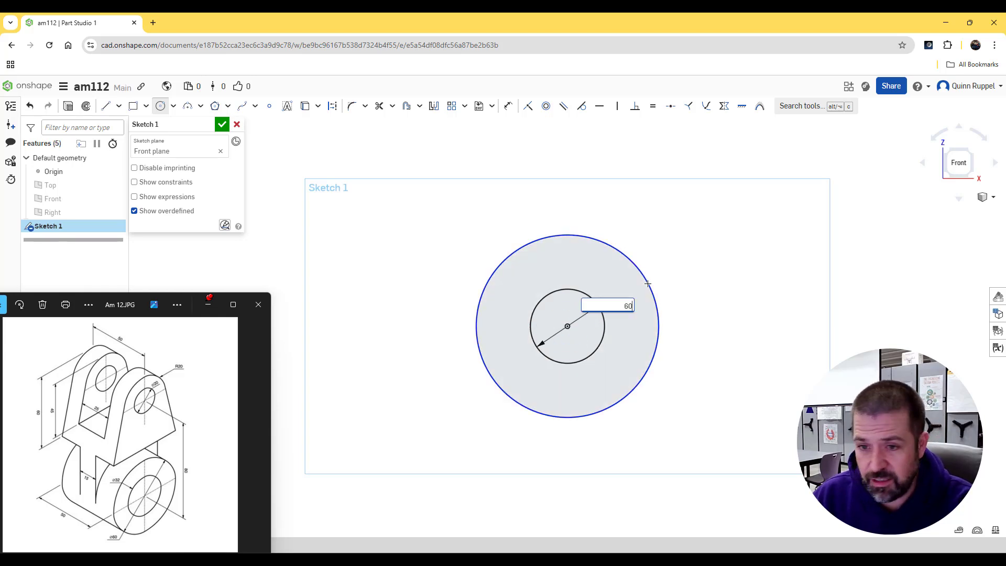
key("Return")
- Sketch a 20 mm diameter circle vertically above the origin, clear of the 60 mm circle
middle_click_drag(694, 315, 678, 395)
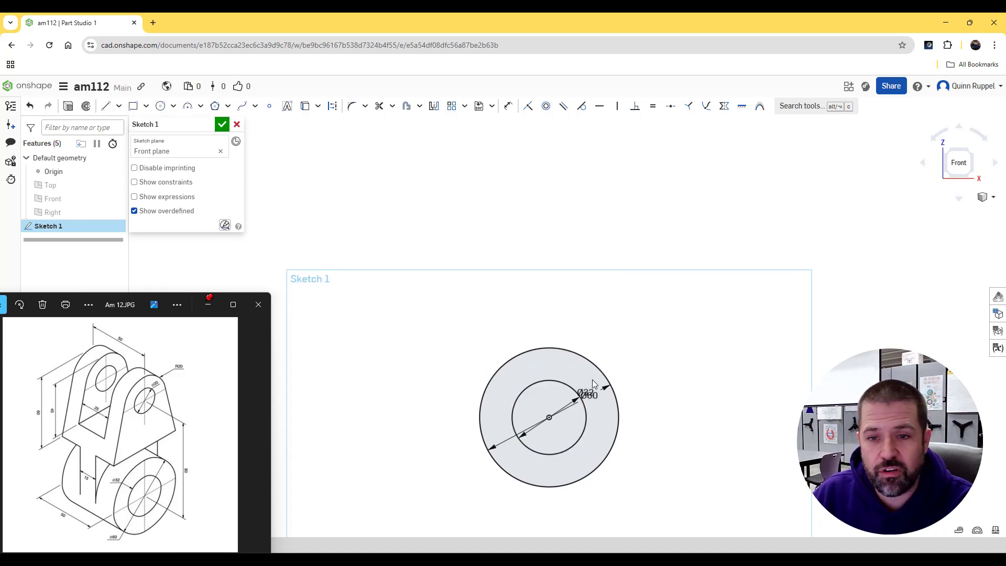
key("c")
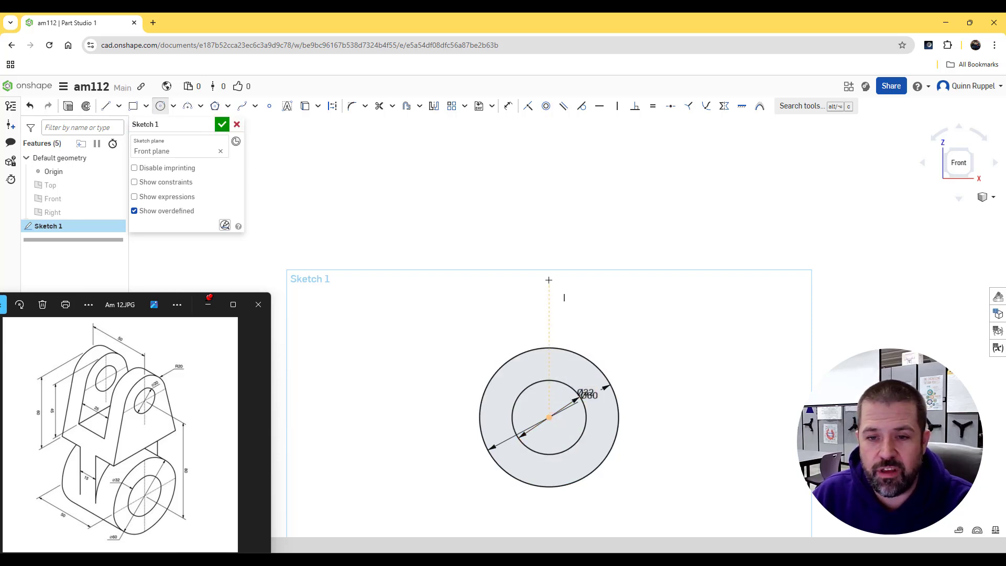
left_click(549, 263)
left_click(553, 235)
type("20")
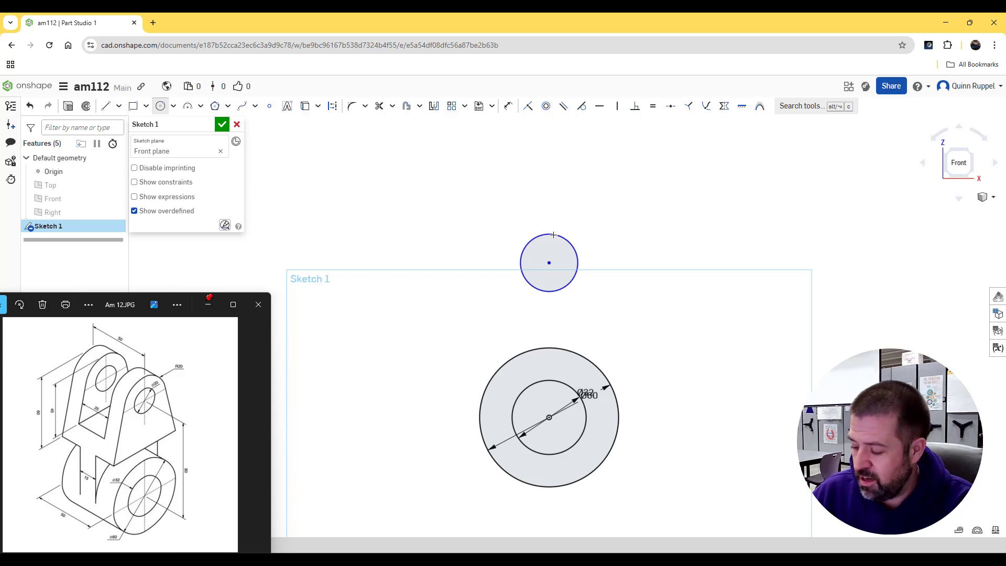
key("Return")
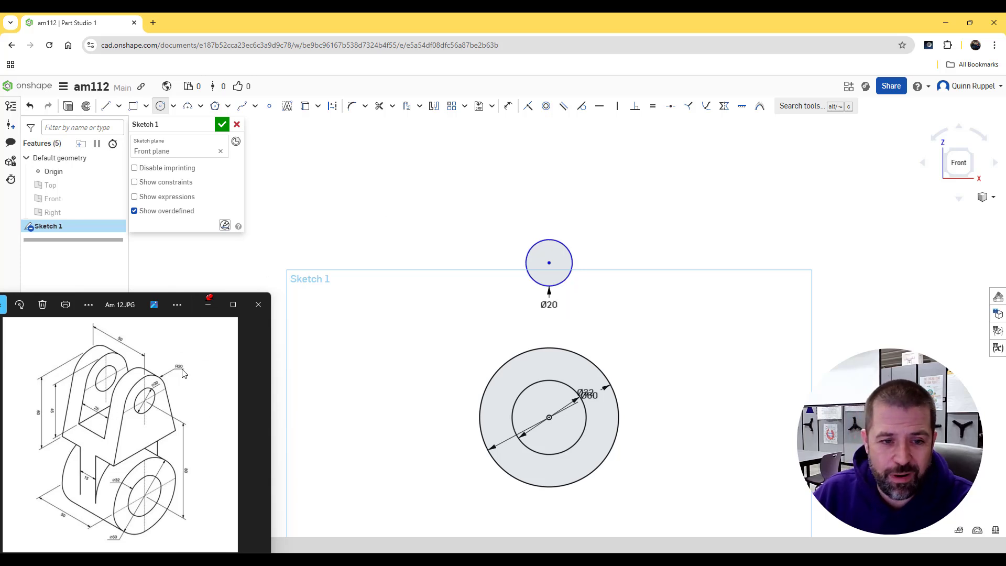
- Add a 40 mm diameter circle concentric with the upper 20 mm circle
left_click(549, 262)
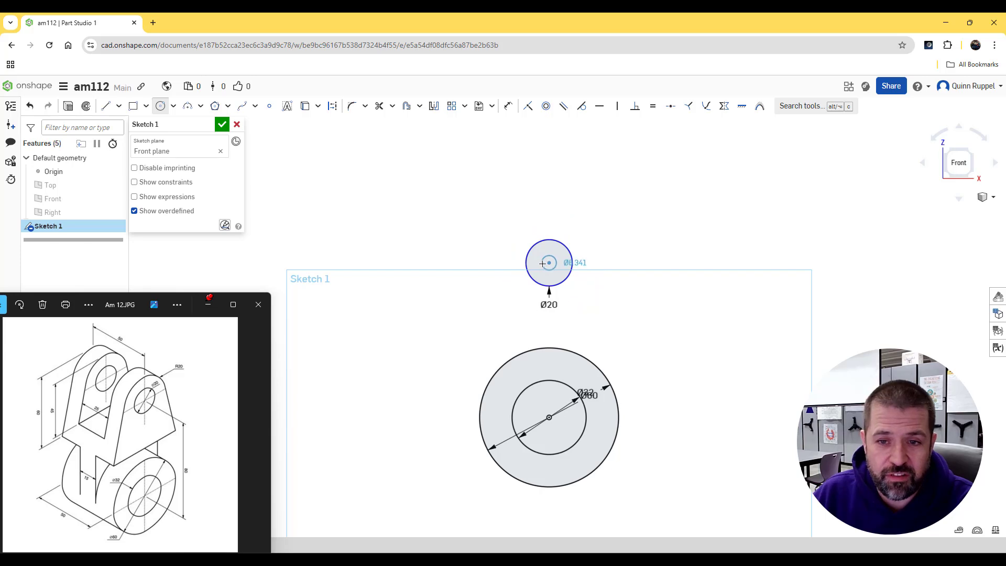
left_click(549, 217)
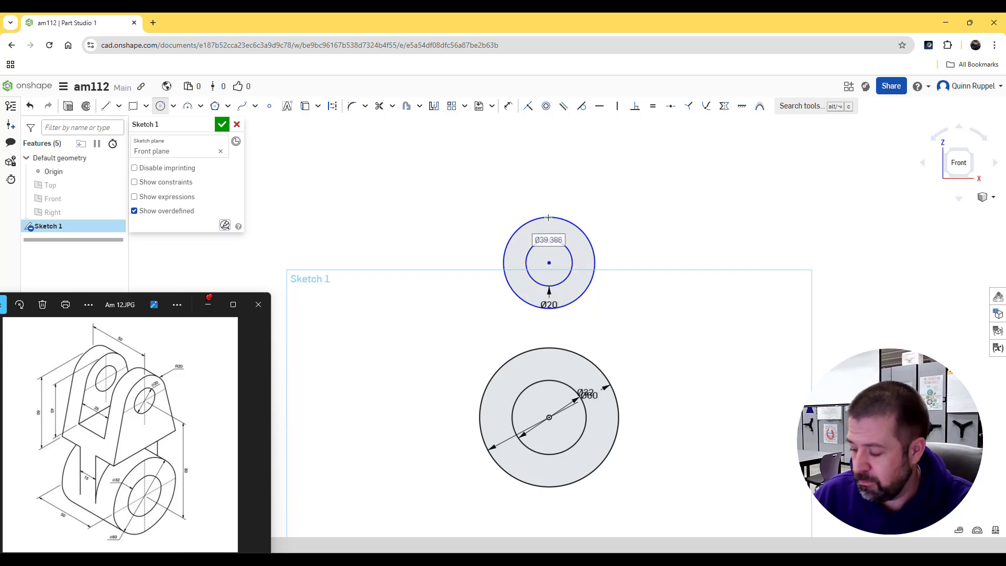
type("40")
key("Return")
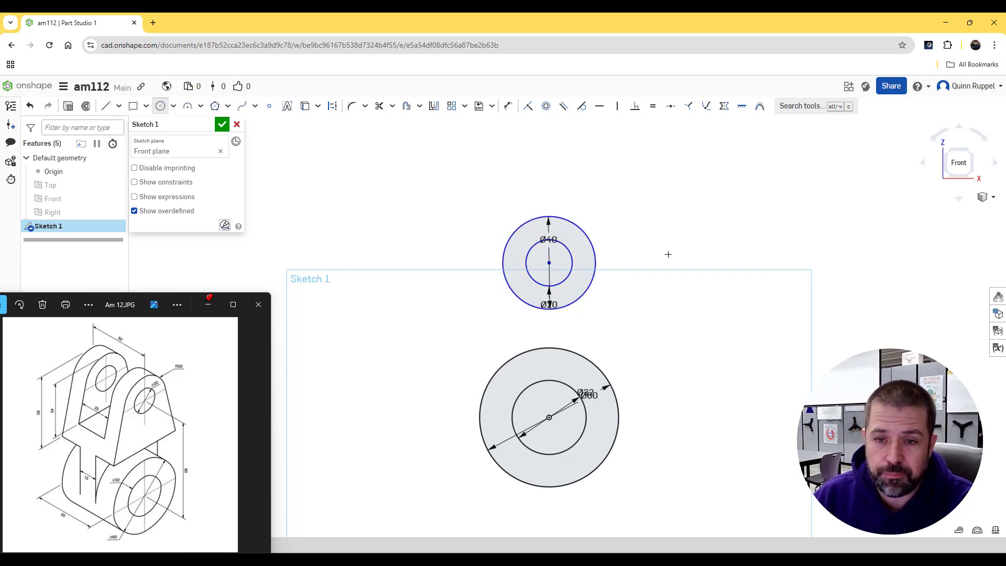
- Dimension the vertical distance between the centres of the lower and upper circle pairs to 80 mm
left_click(508, 106)
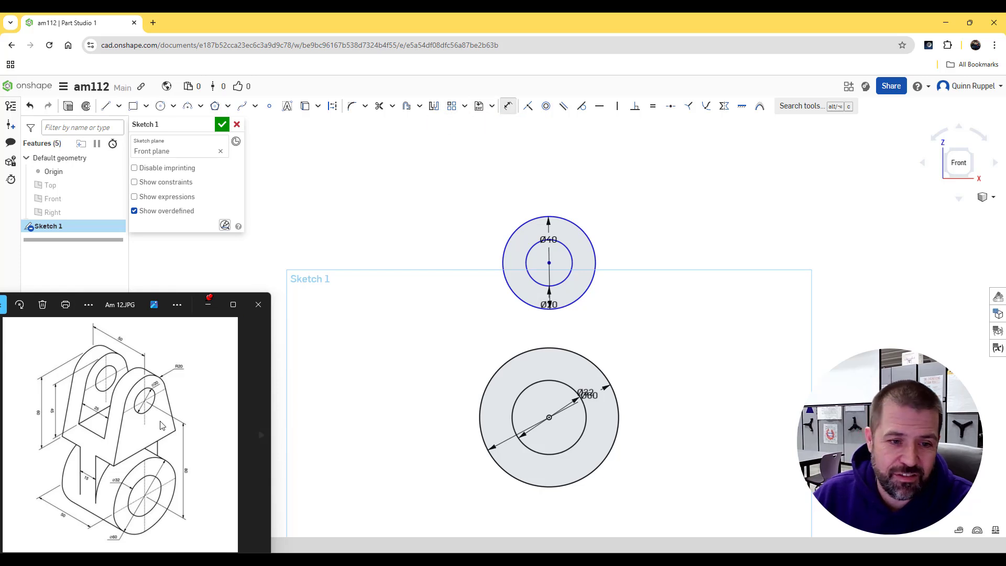
left_click(548, 417)
left_click(549, 262)
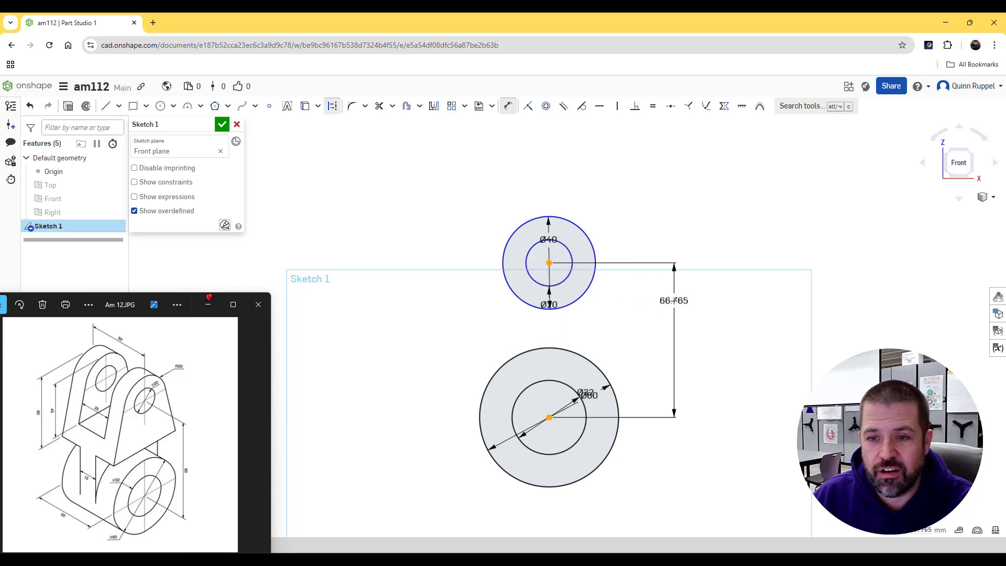
left_click(674, 300)
type("80")
key("Return")
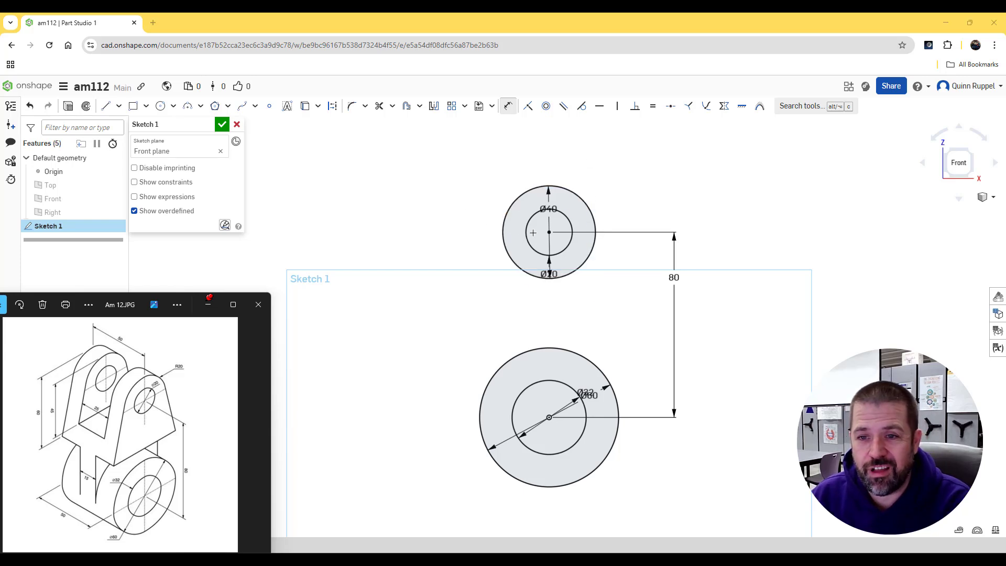
left_click(617, 106)
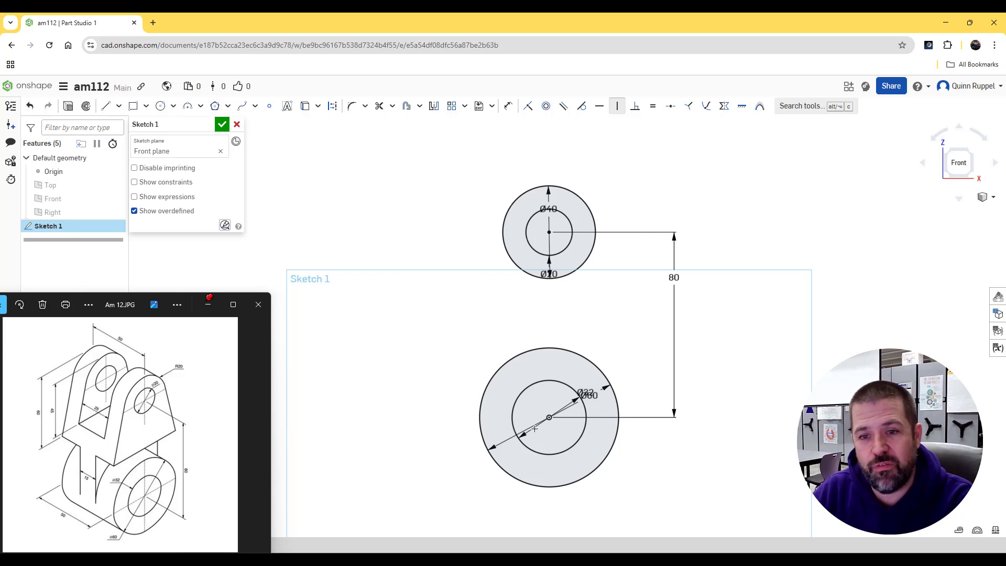
- Draw a 60 mm long horizontal line between the upper and lower circle pairs
left_click(106, 106)
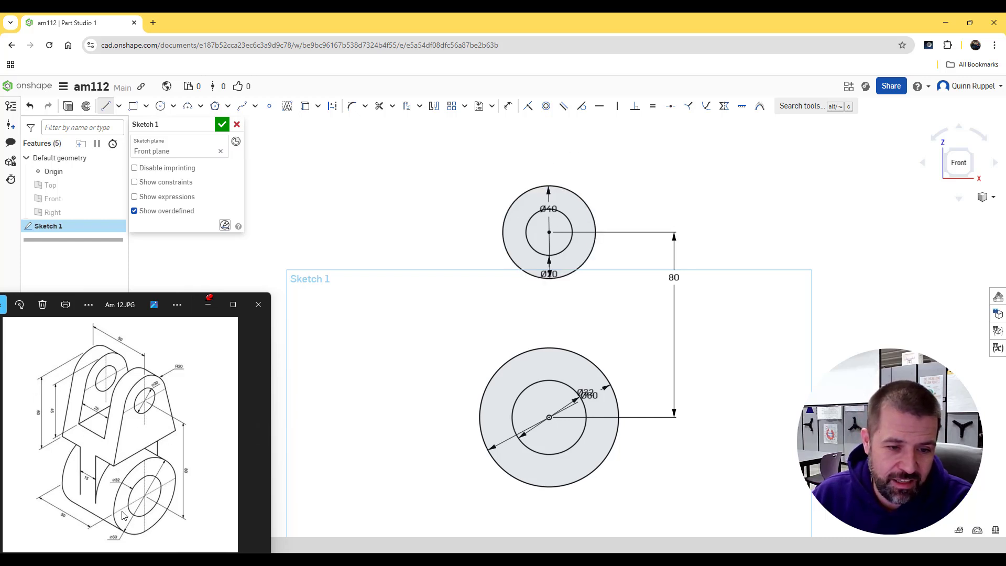
left_click(488, 309)
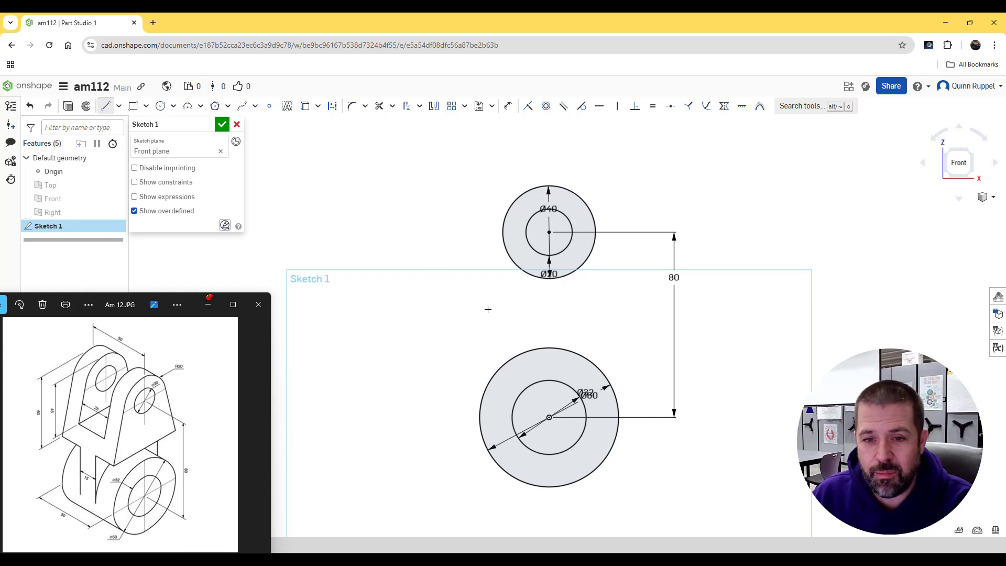
left_click(607, 309)
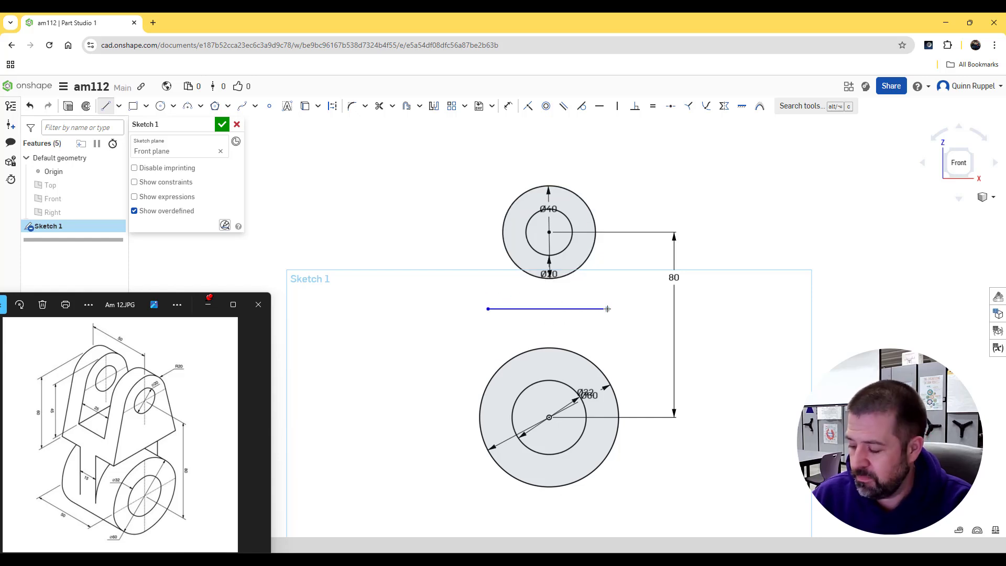
type("60")
key("Return")
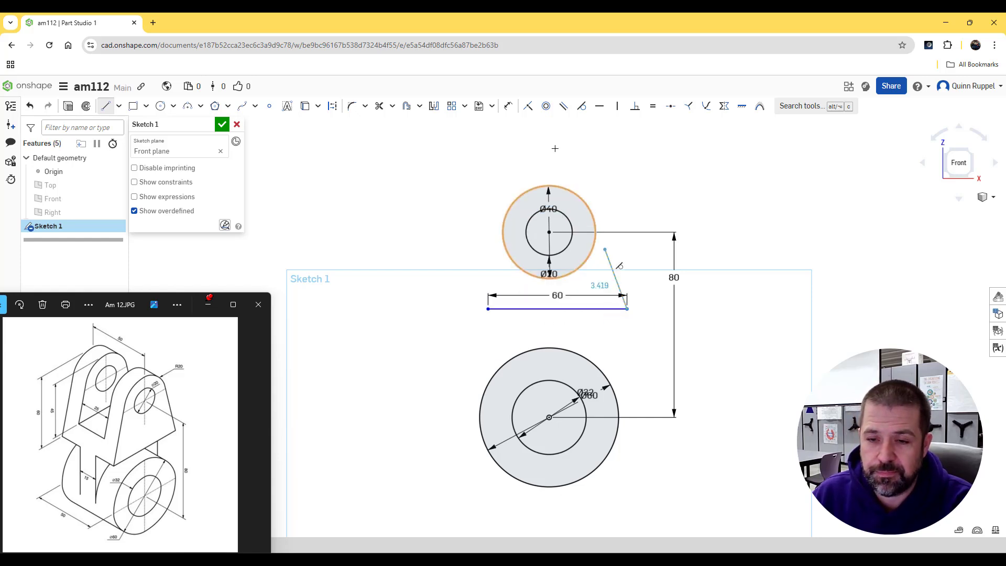
- Dimension the horizontal line 60 mm below the top of the 40 mm circle
left_click(506, 107)
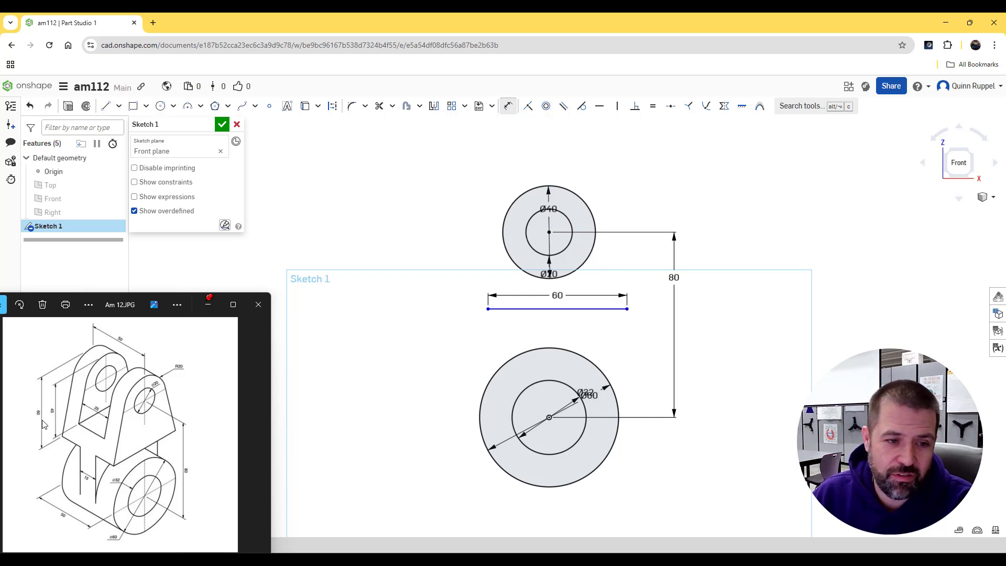
left_click(555, 309)
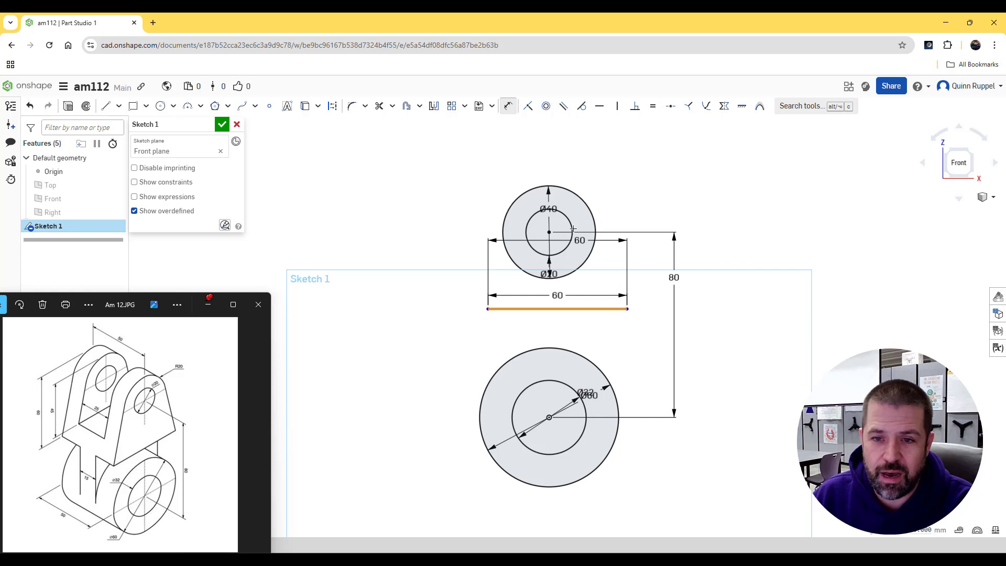
left_click(555, 187)
left_click(743, 204)
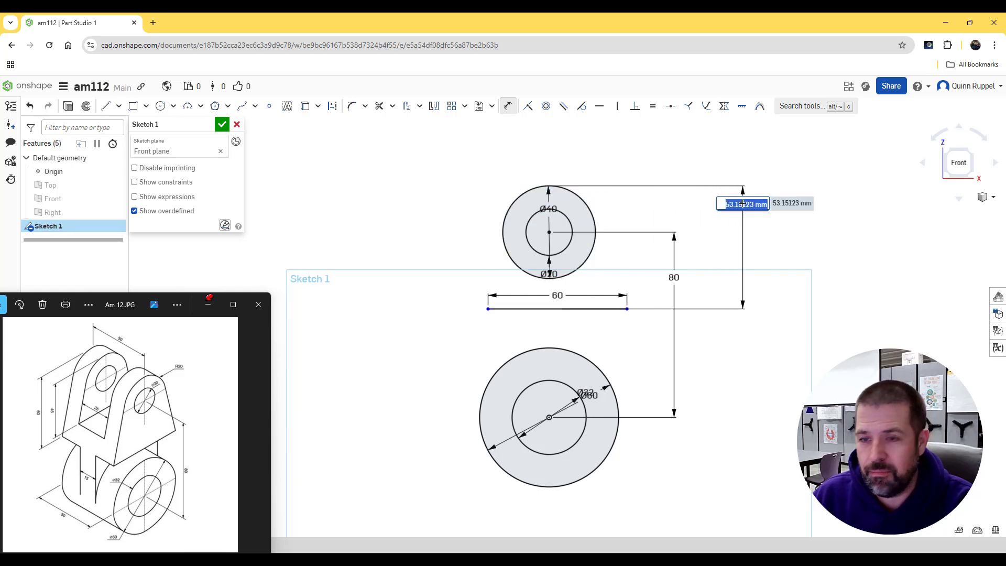
type("60")
key("Return")
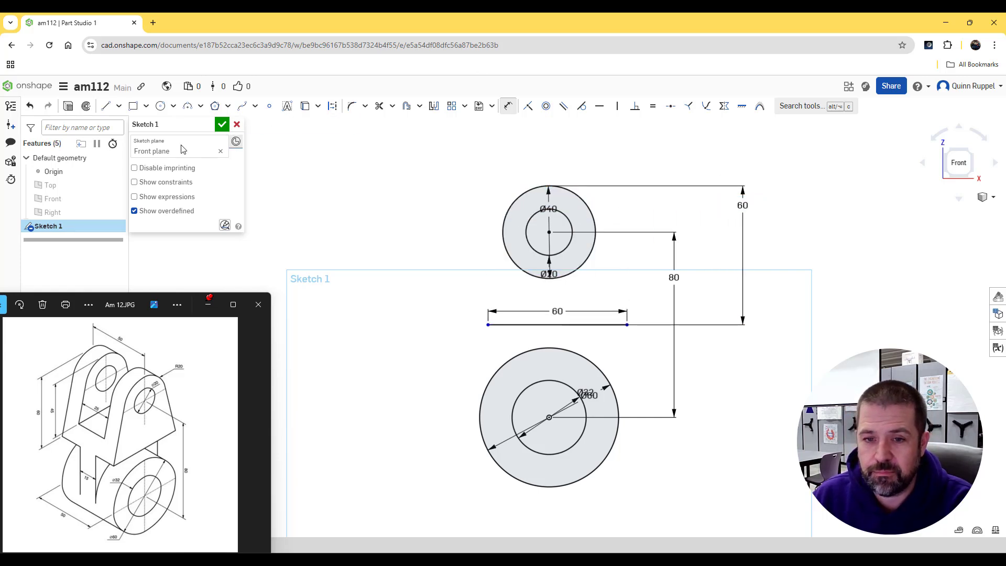
- Draw a vertical line upward from the leftmost point of the 60 mm circle
left_click(106, 105)
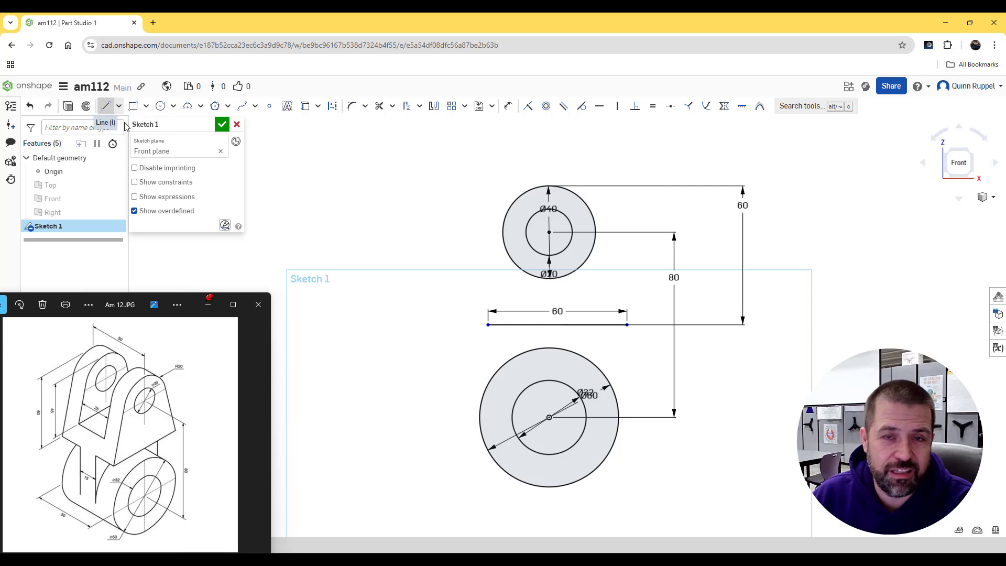
left_click(479, 417)
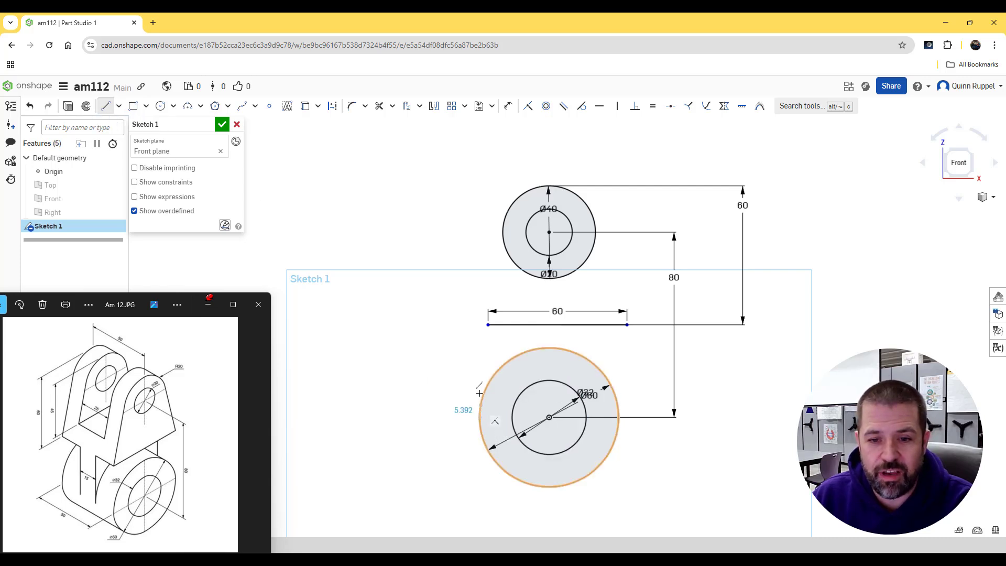
left_click(480, 363)
right_click(492, 357)
key("Escape")
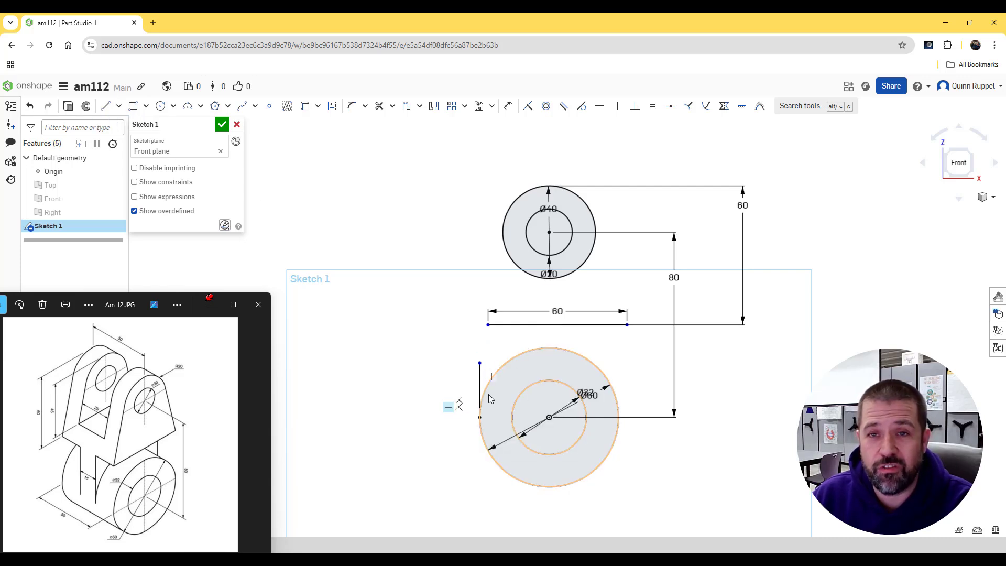
- Apply a vertical constraint between the short vertical line's upper endpoint and the left endpoint of the 60 mm horizontal line
left_click(478, 408)
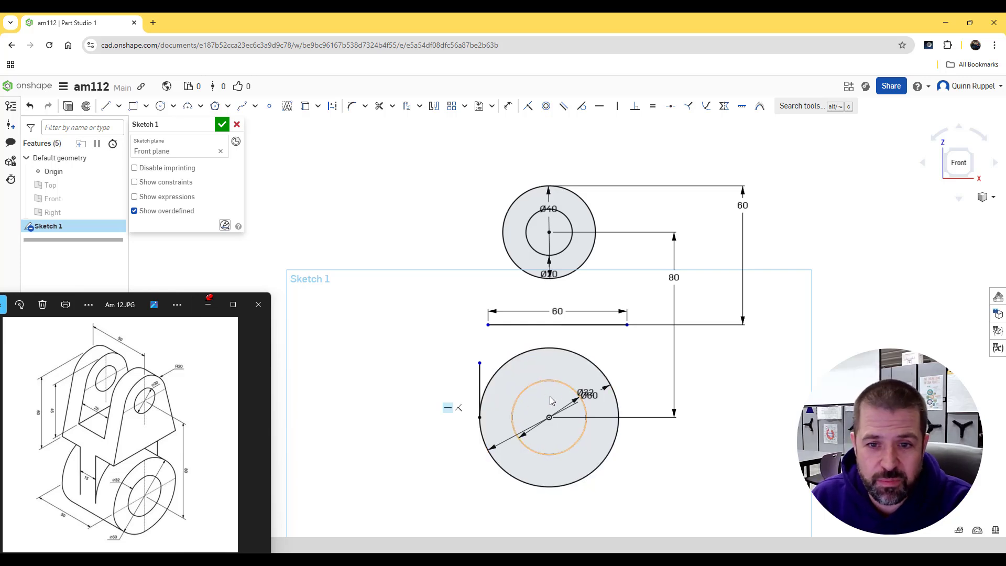
left_click(507, 106)
key("Escape")
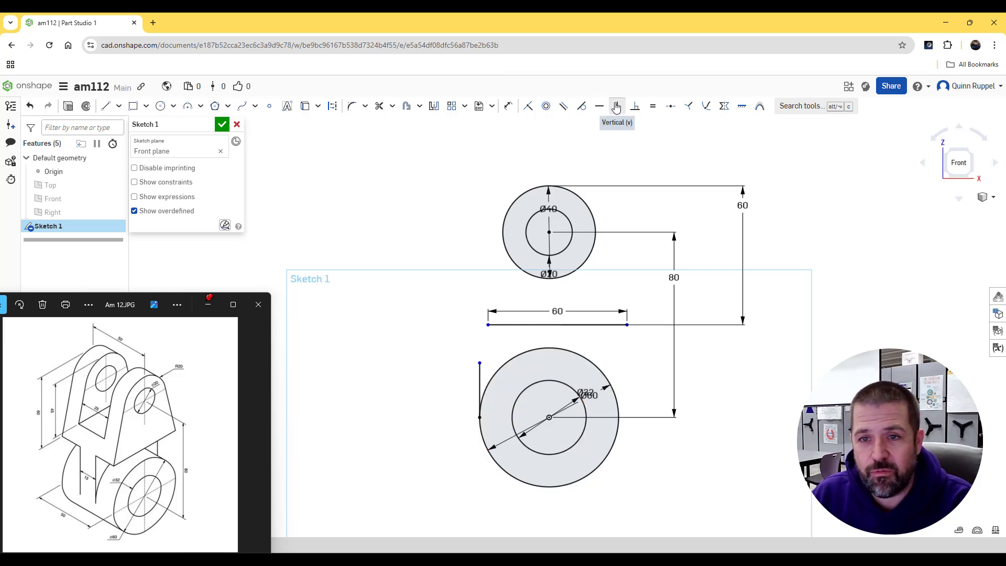
left_click(616, 107)
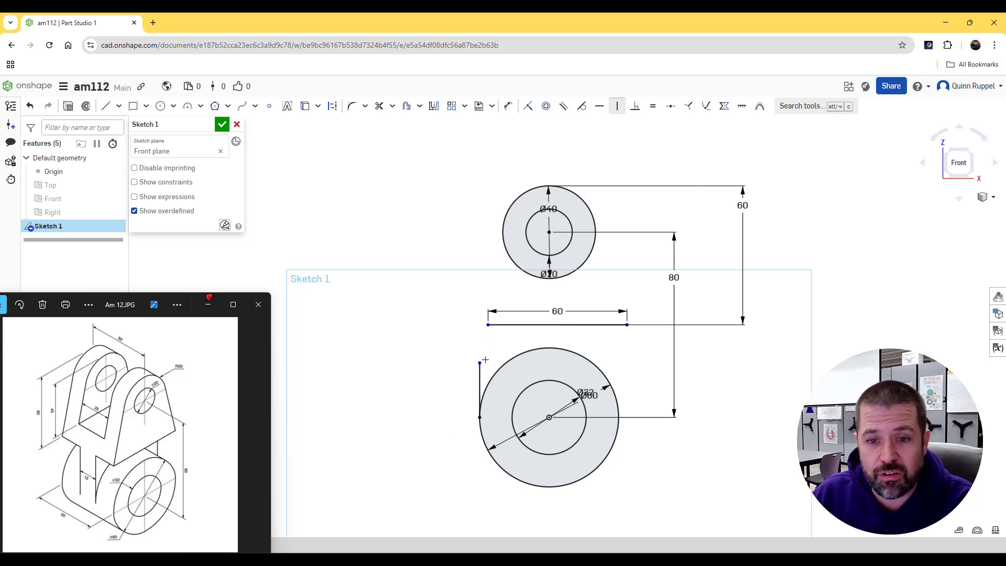
left_click(480, 362)
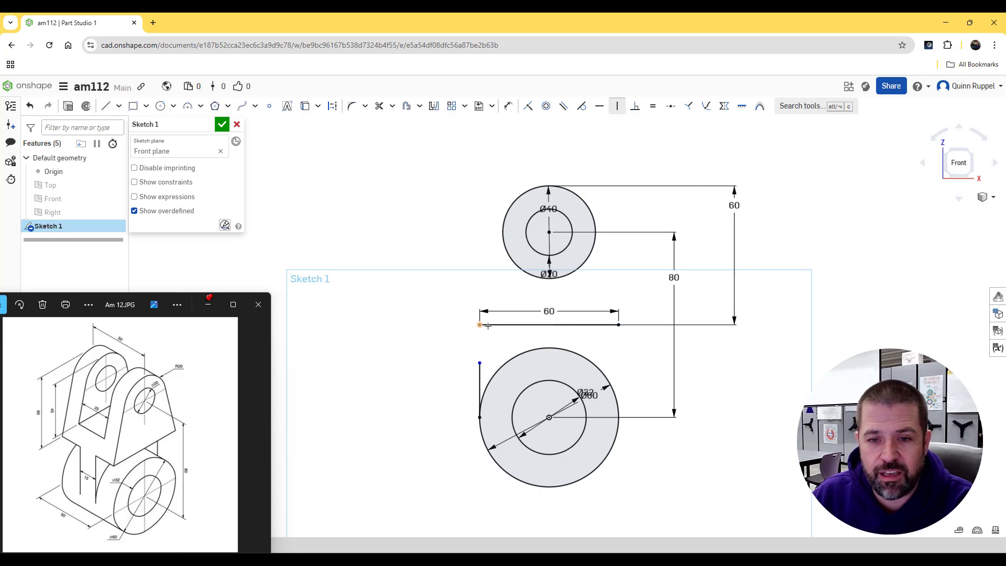
right_click(396, 327)
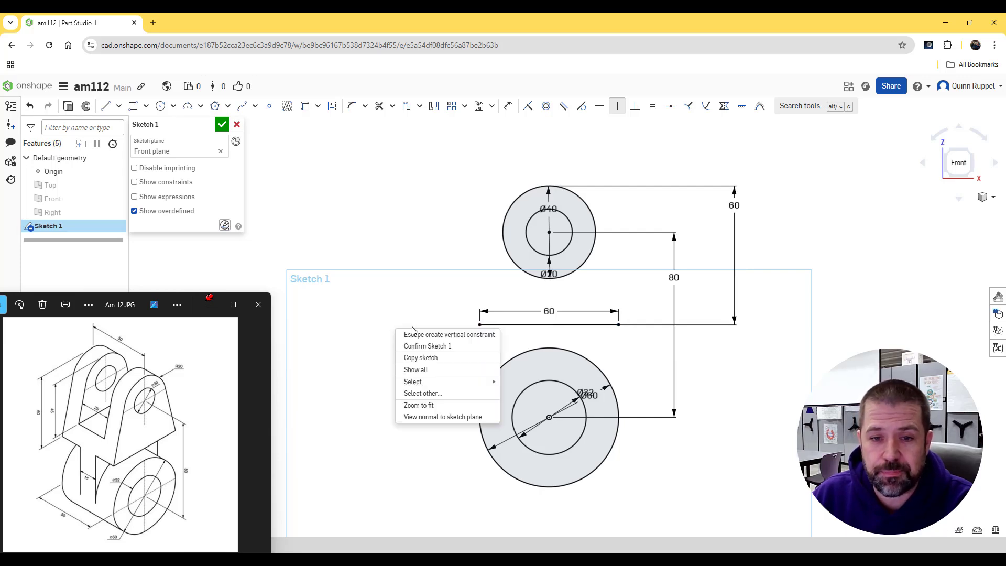
left_click(413, 332)
- Draw a line from the left end of the 60 mm horizontal line, tangent to the 40 mm circle
left_click(106, 106)
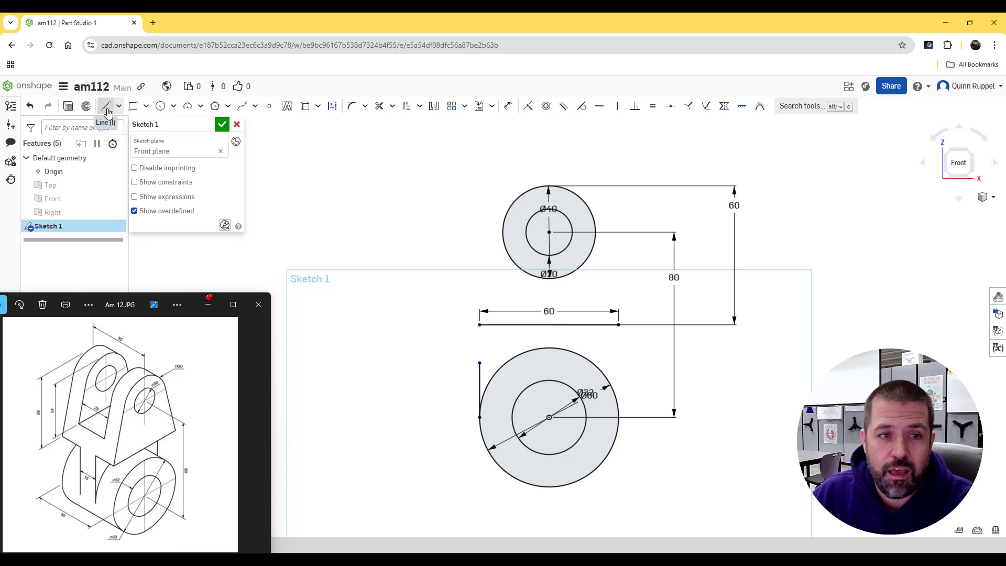
left_click(479, 325)
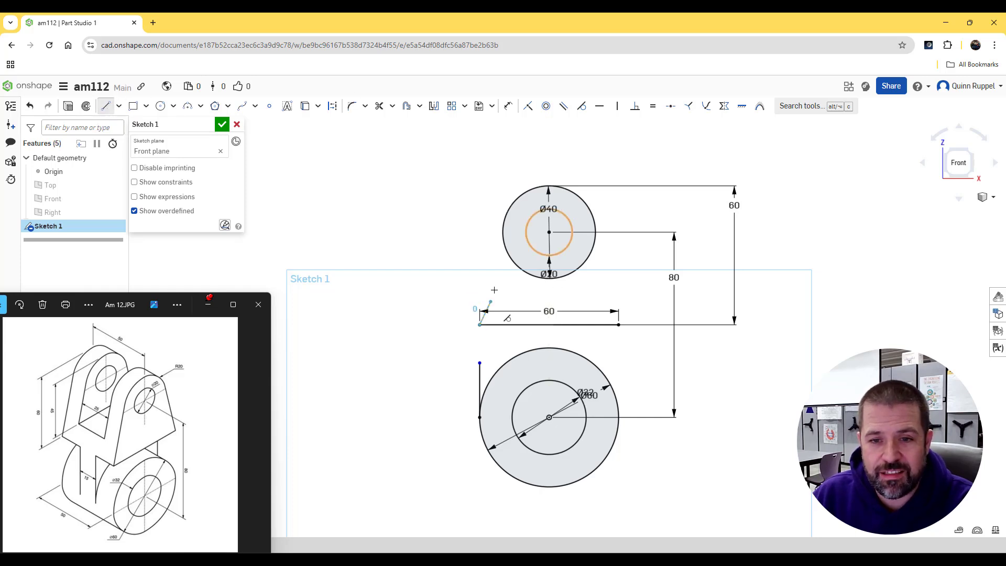
left_click(504, 220)
key("Escape")
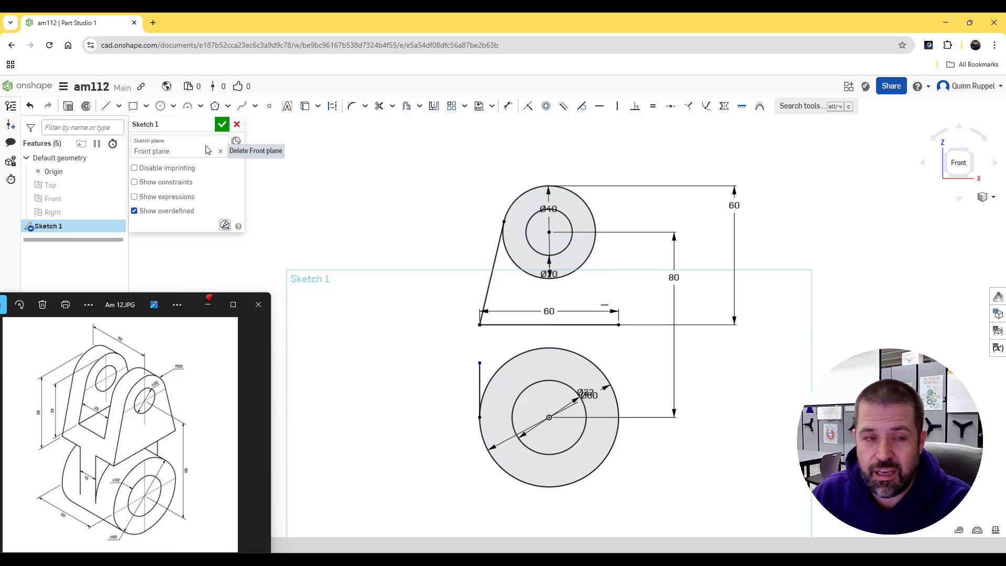
- Draw a tangent line from the right end of the 60 mm horizontal line to the 40 mm circle and finish the sketch
left_click(105, 106)
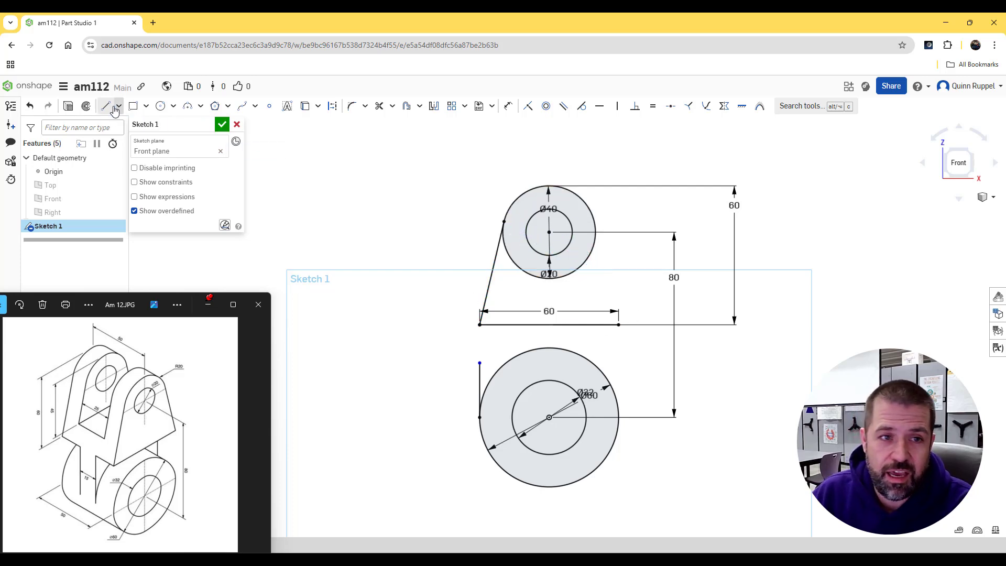
left_click(618, 324)
left_click(595, 226)
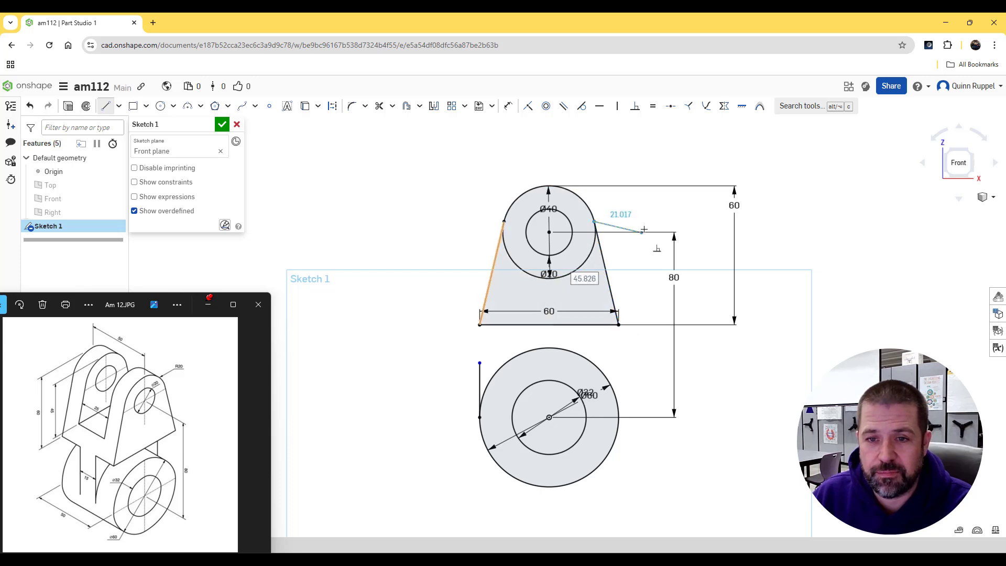
right_click(648, 205)
key("Escape")
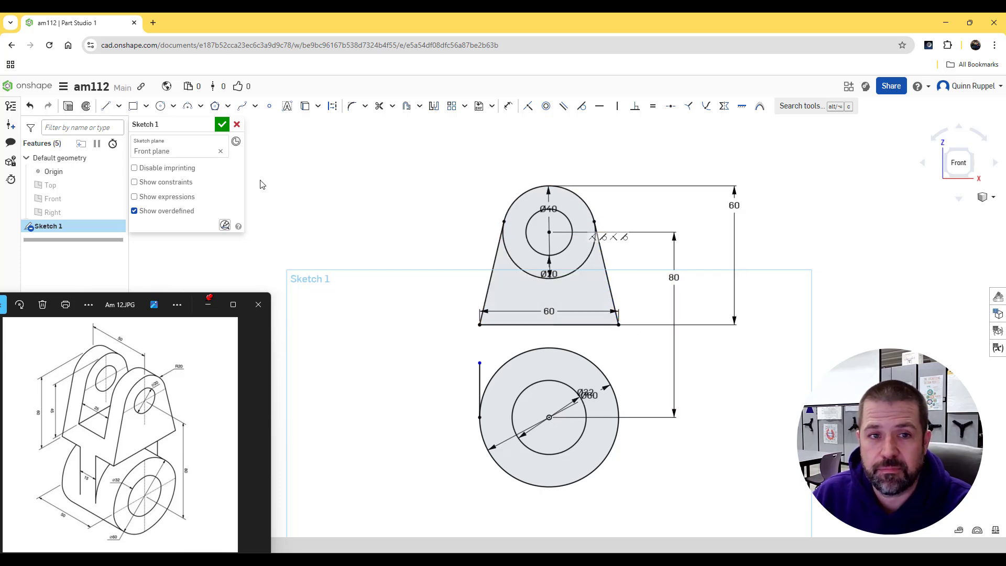
left_click(222, 125)
- Extrude the upper ring, the tapered region below it and the lower ring 50 mm as new solids
key("shift+7")
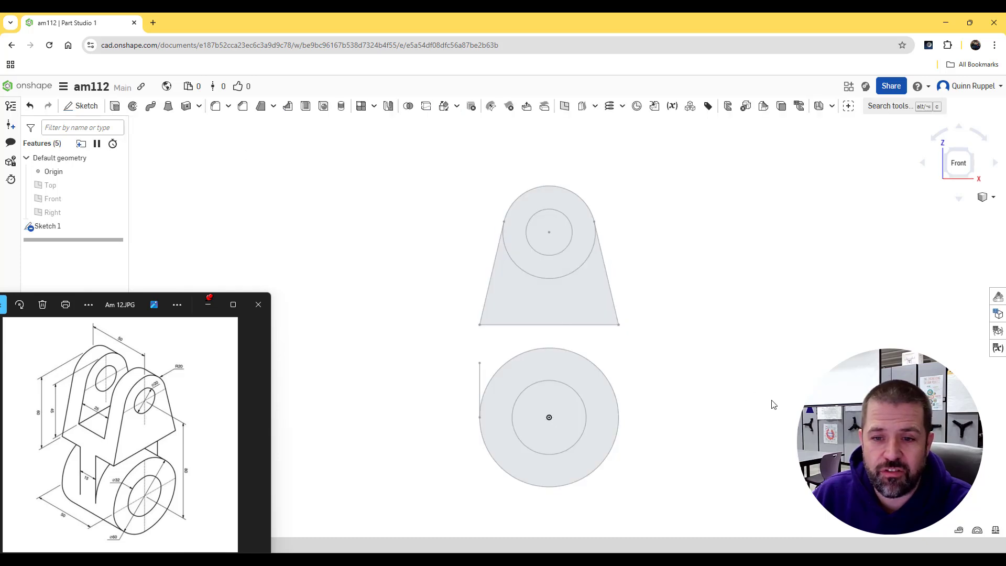
left_click(114, 106)
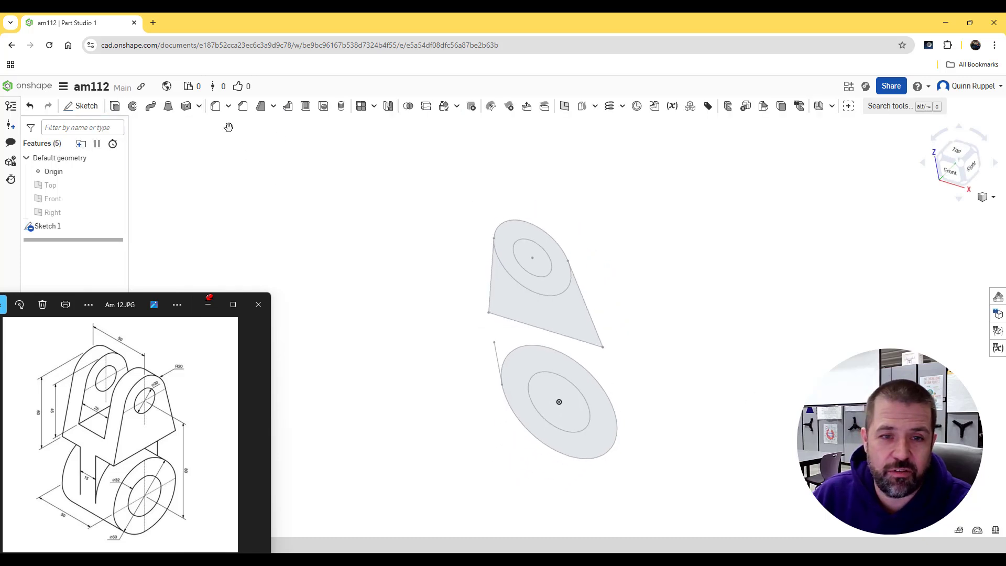
left_click(508, 264)
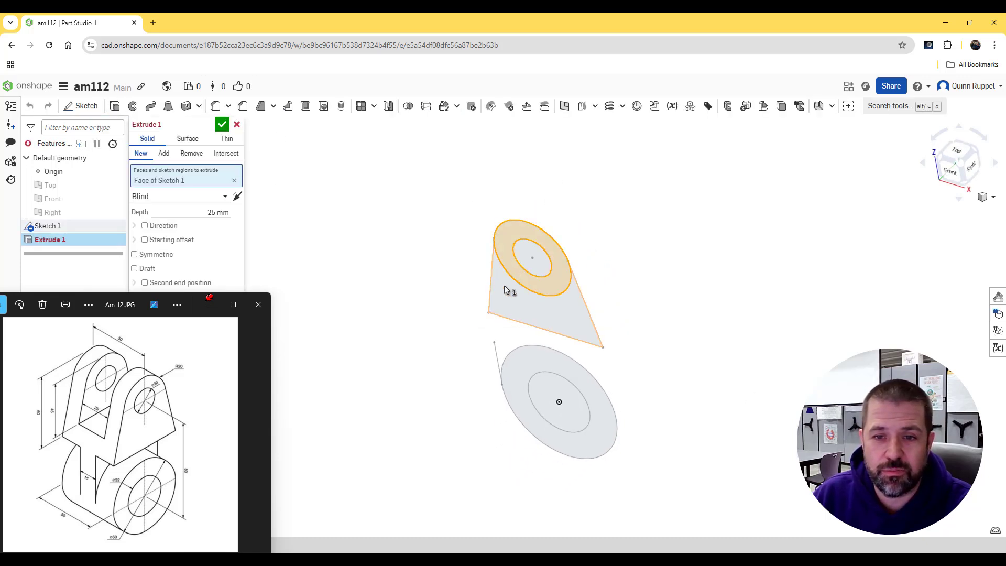
left_click(570, 331)
left_click(558, 363)
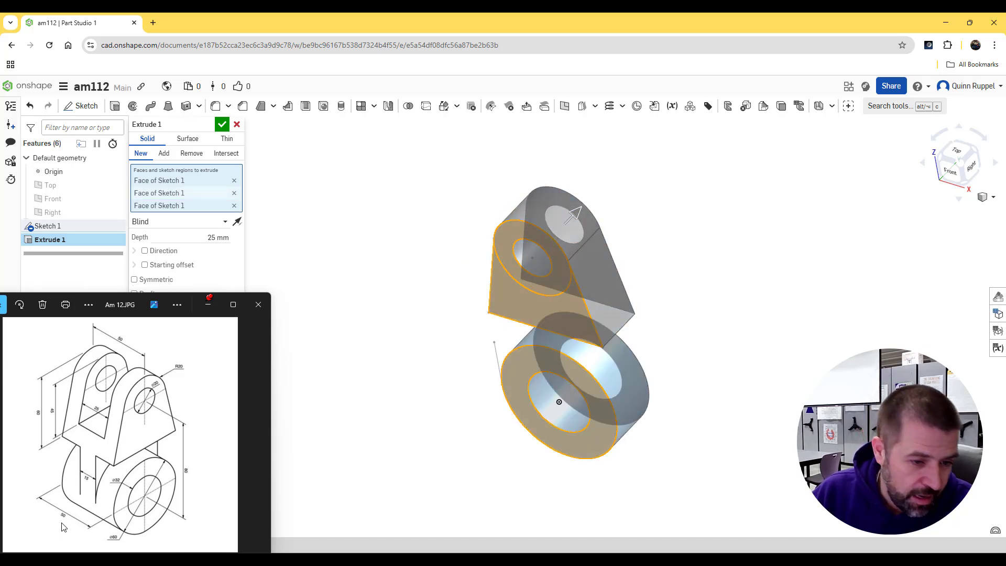
left_click(218, 237)
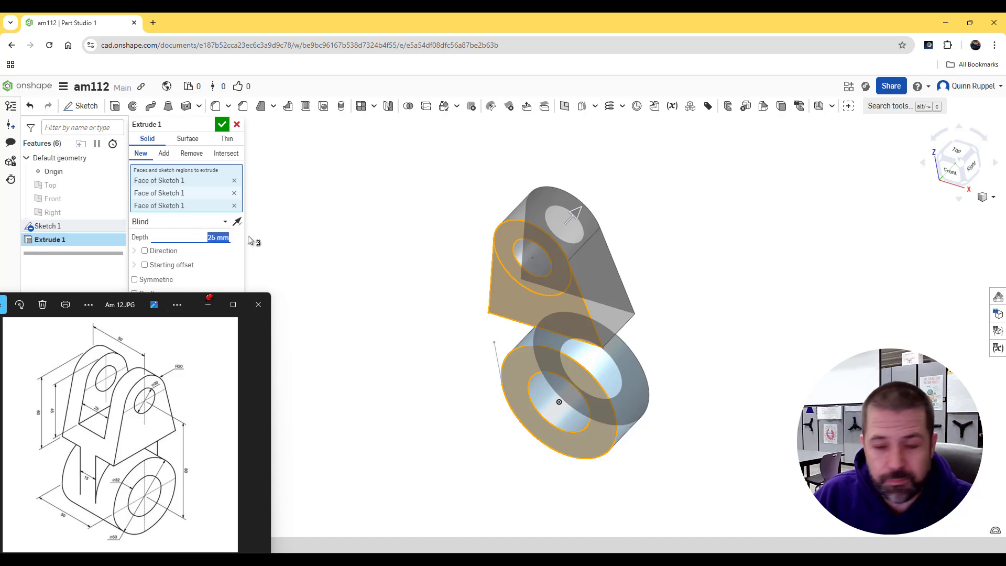
type("50")
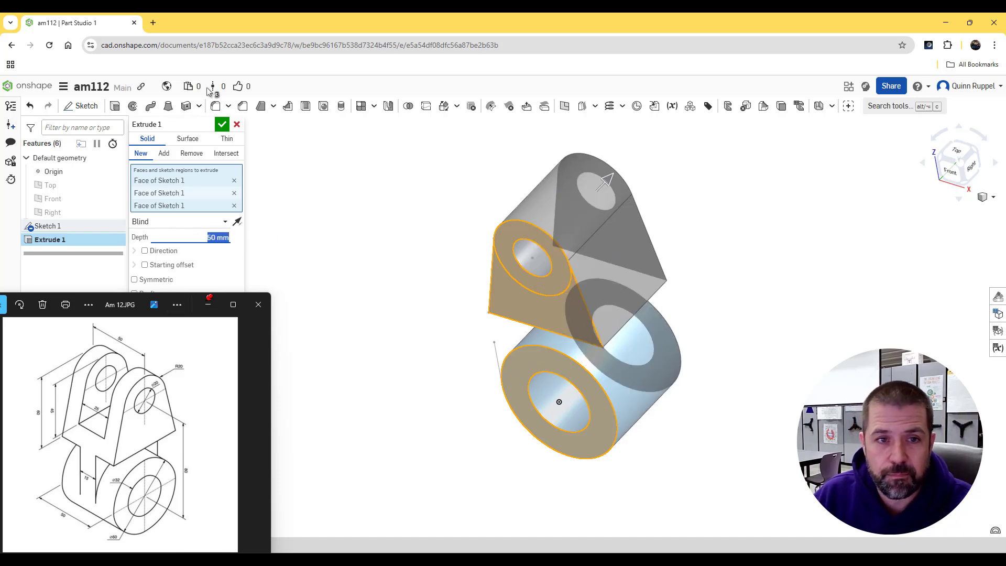
left_click(222, 124)
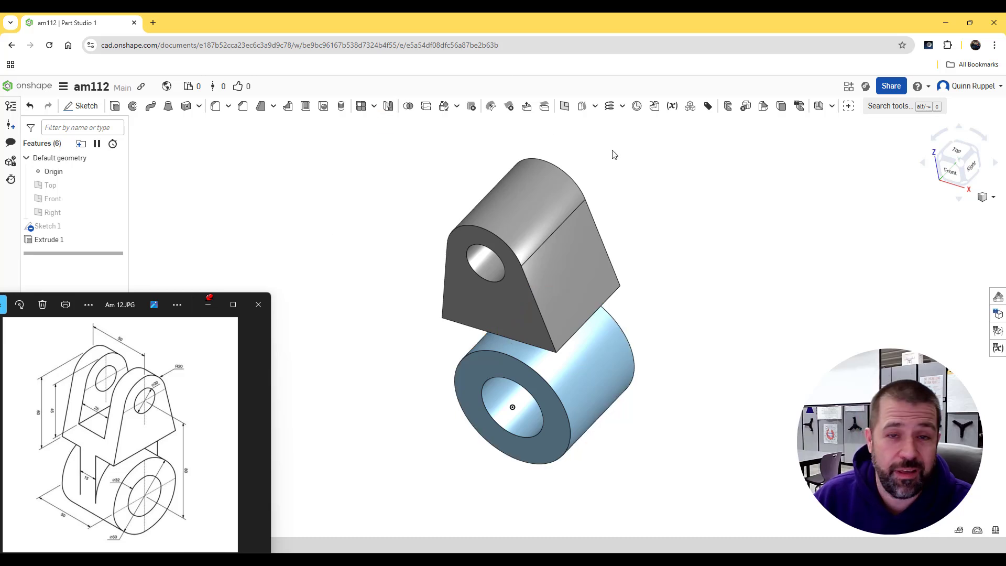
- Create a mid plane between the front and back faces of the upper tapered body
left_click(564, 106)
left_click(494, 321)
right_click_drag(752, 303, 515, 278)
left_click(557, 274)
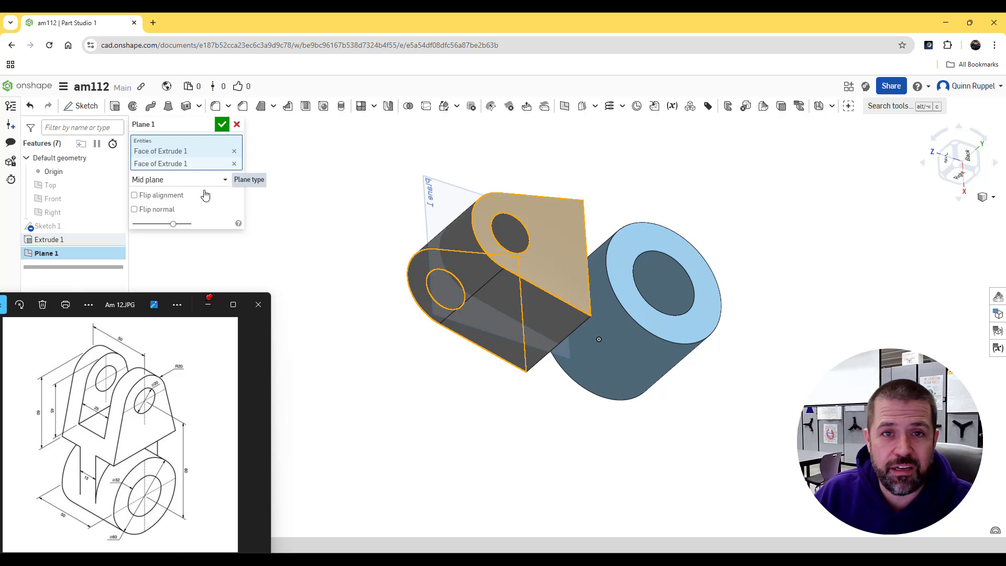
left_click(222, 125)
- Start a sketch on the mid plane and draw a rectangle about 85 mm wide and 59 mm high across the upper body
right_click_drag(614, 432, 735, 373)
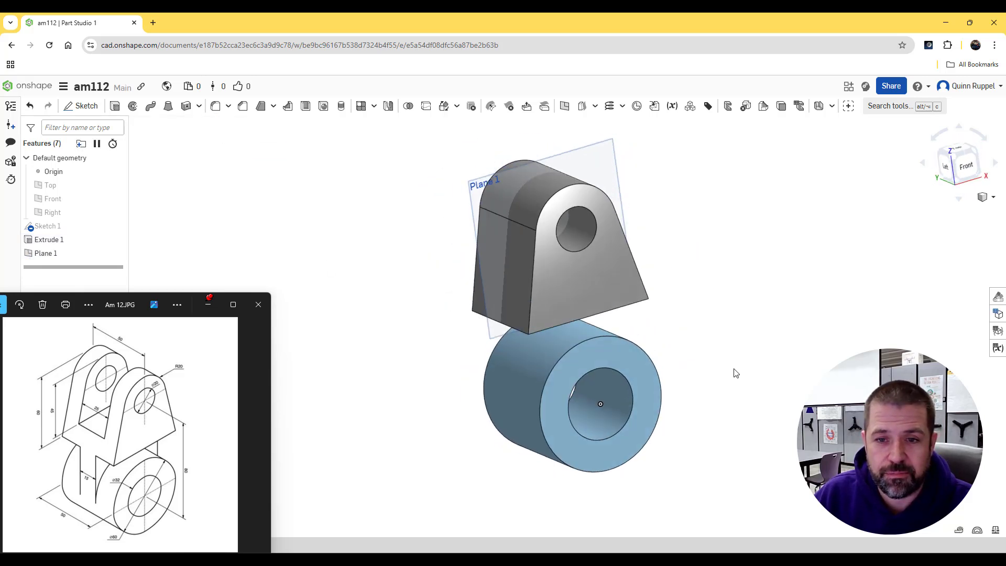
left_click(83, 106)
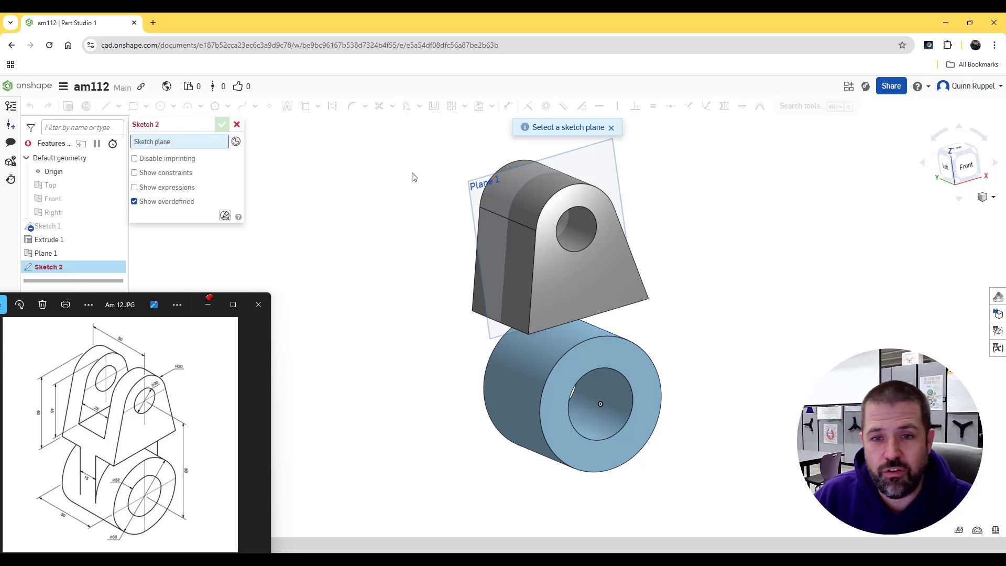
left_click(499, 331)
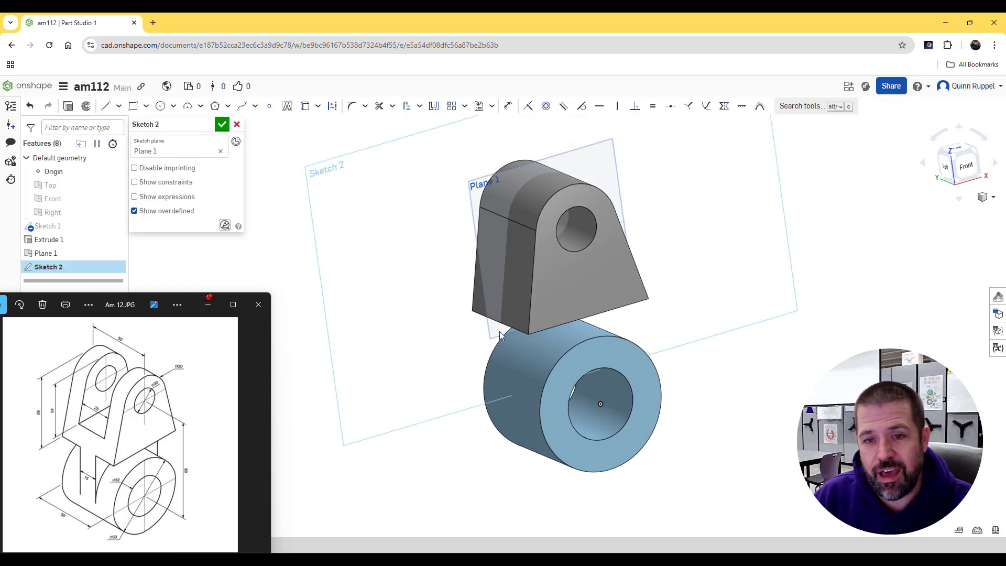
left_click(965, 165)
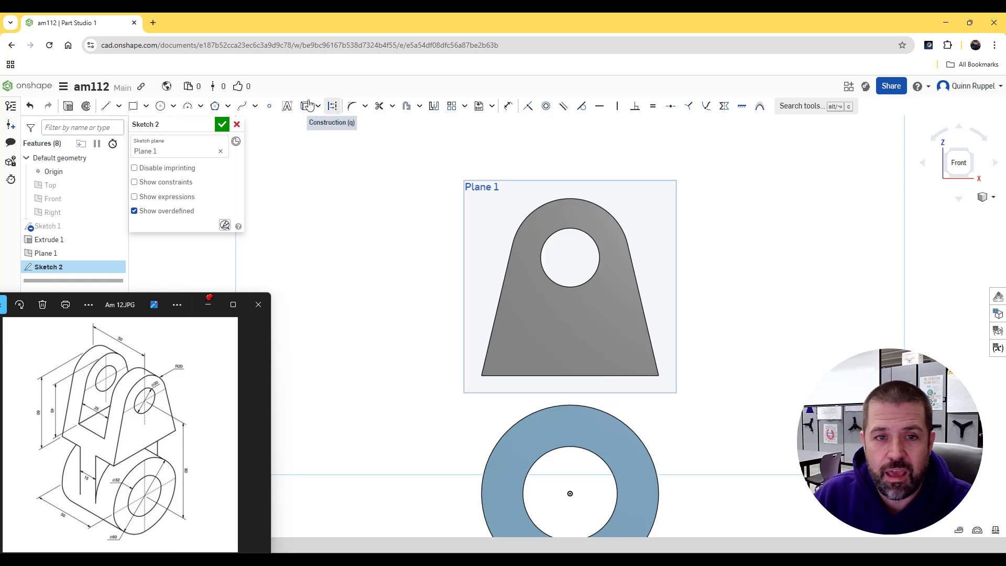
left_click(132, 106)
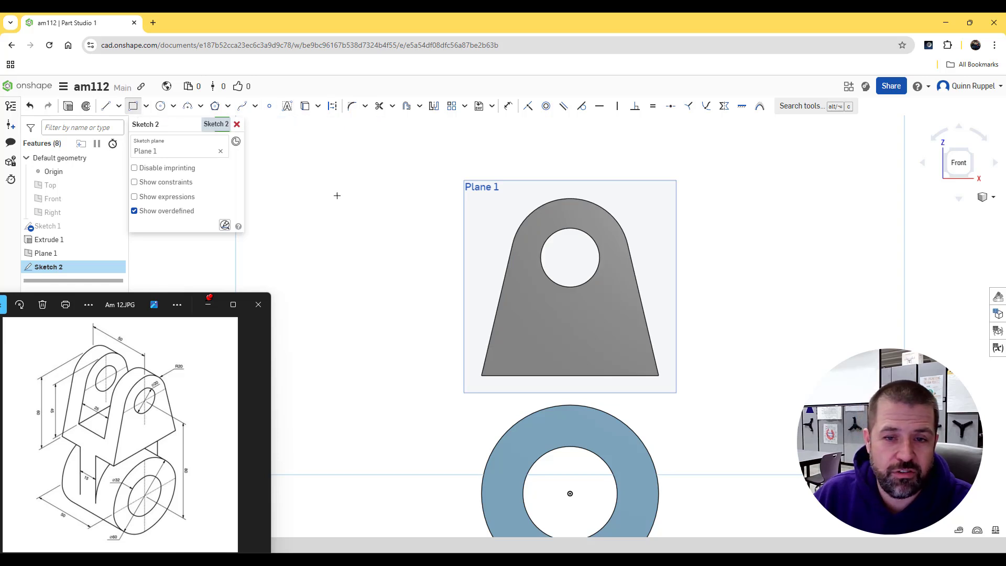
left_click(456, 166)
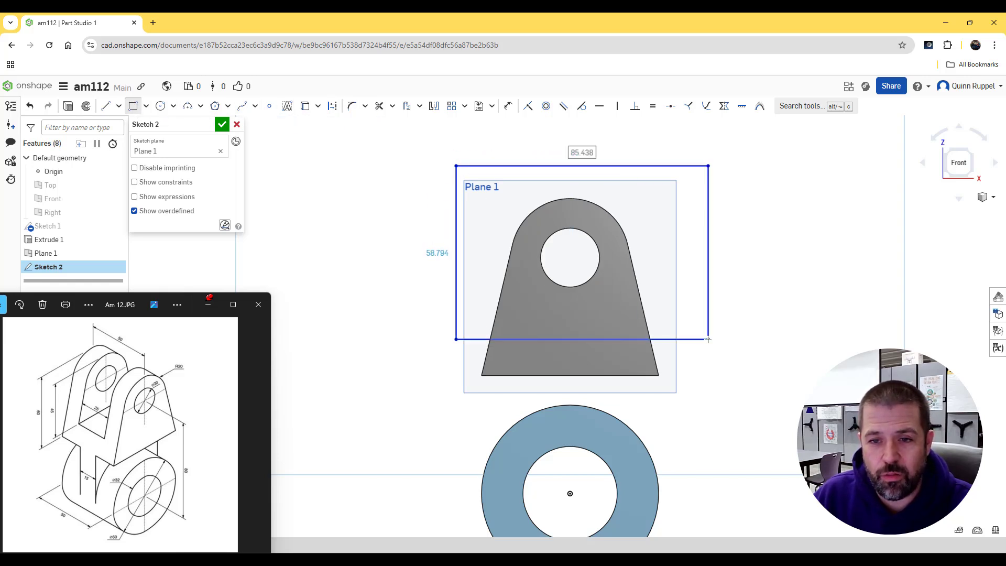
right_click_drag(774, 378, 795, 394)
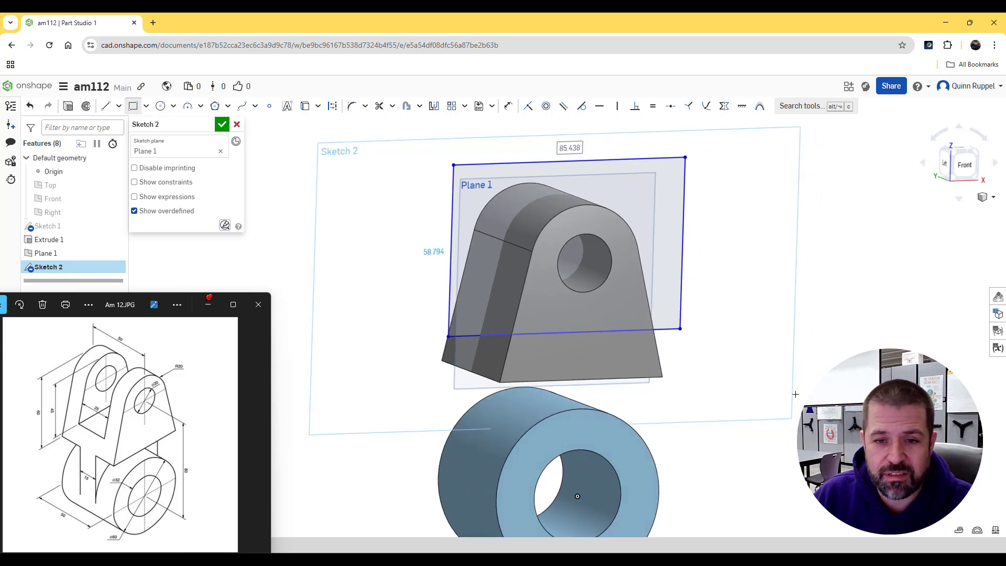
key("Tab")
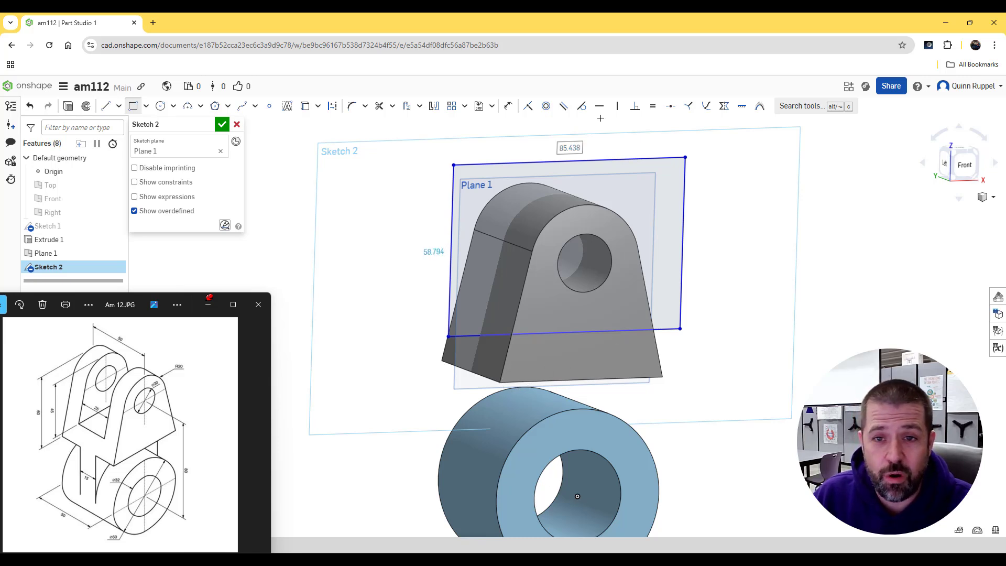
- Project the upper body's bottom front edge into the sketch and dimension the rectangle's lower side 15 mm above it
left_click(306, 107)
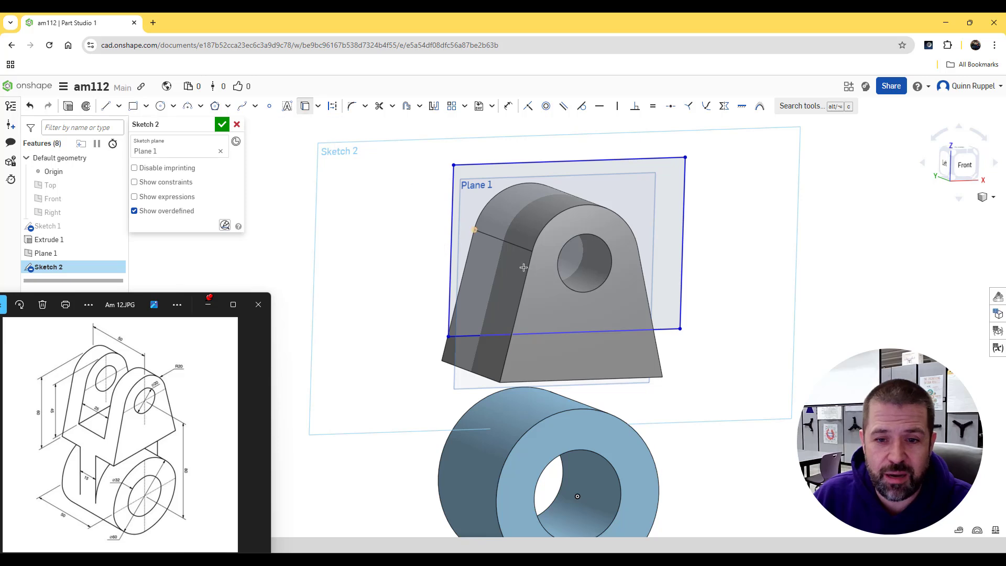
left_click(550, 381)
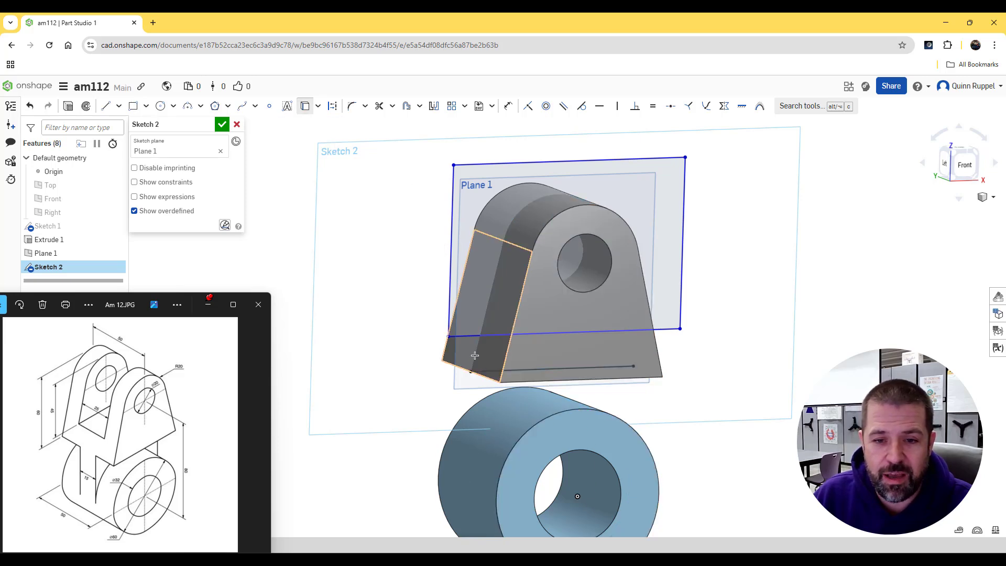
left_click(508, 106)
left_click(471, 335)
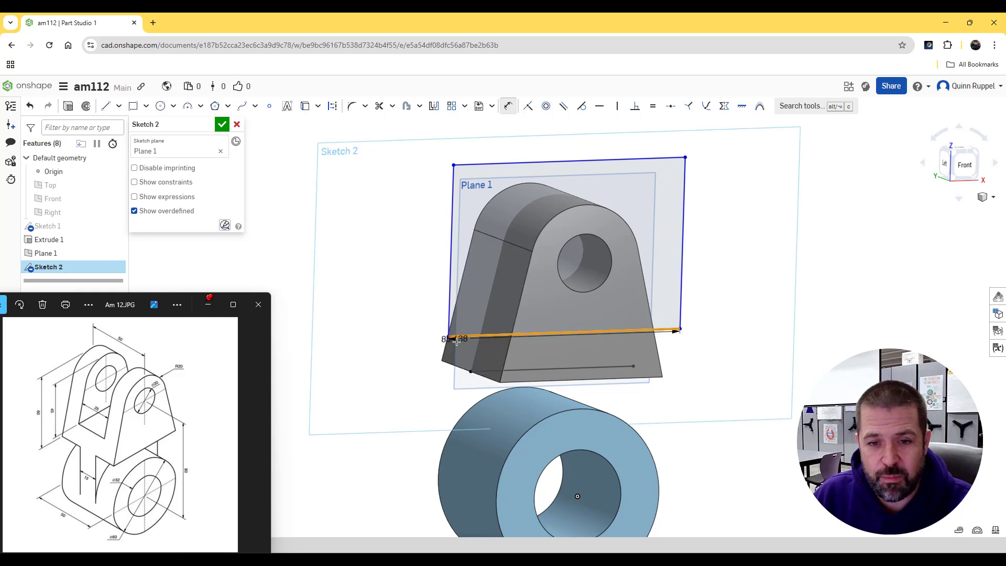
left_click(470, 370)
left_click(390, 354)
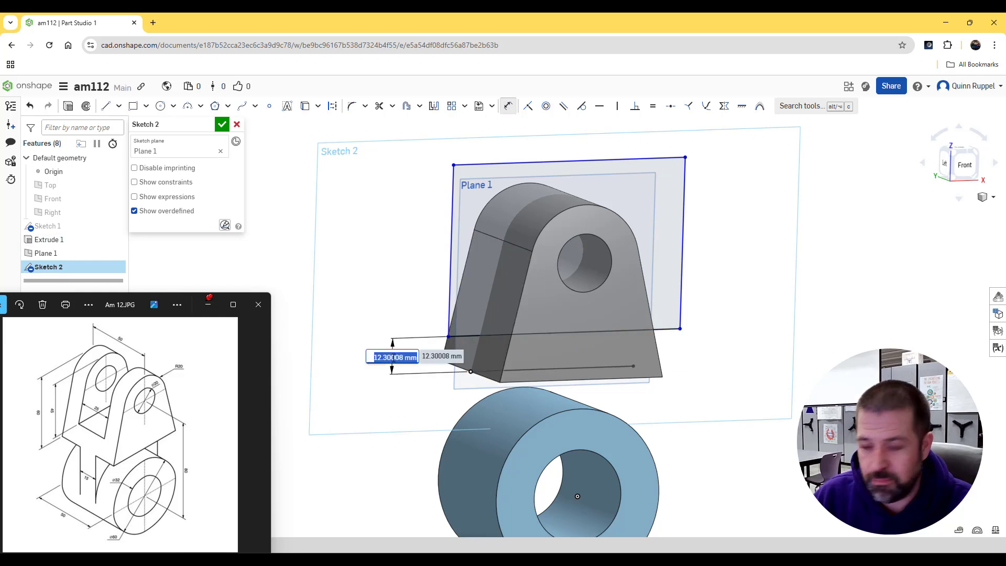
type("15")
key("Return")
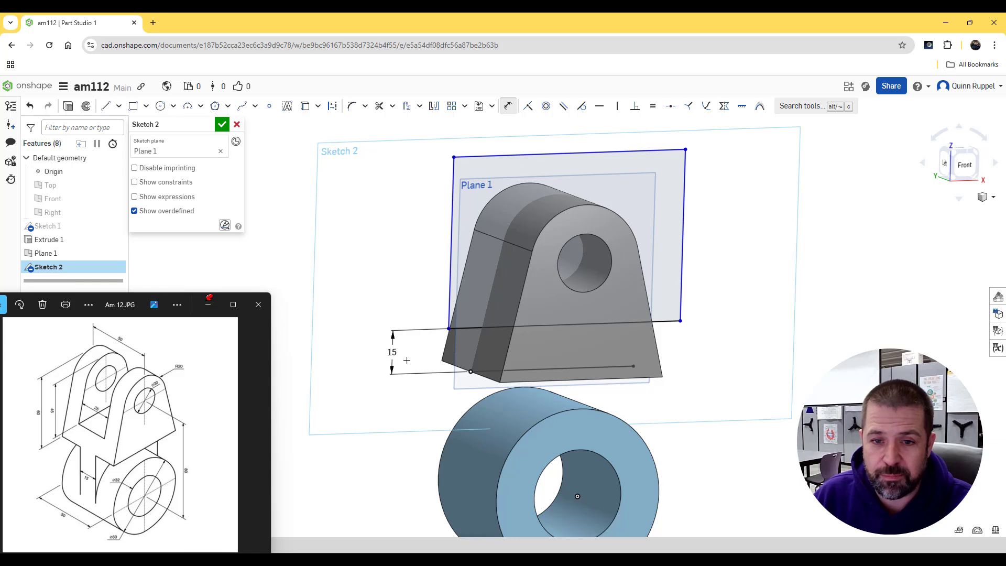
- Finish the slot sketch and cut its rectangle through the upper body as a symmetric 25 mm removal
left_click(222, 124)
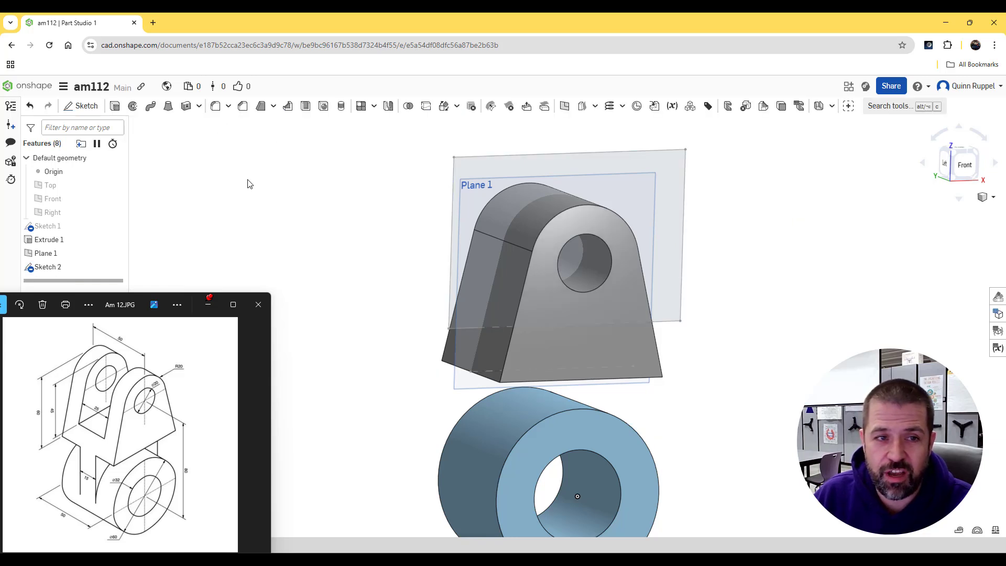
left_click(115, 106)
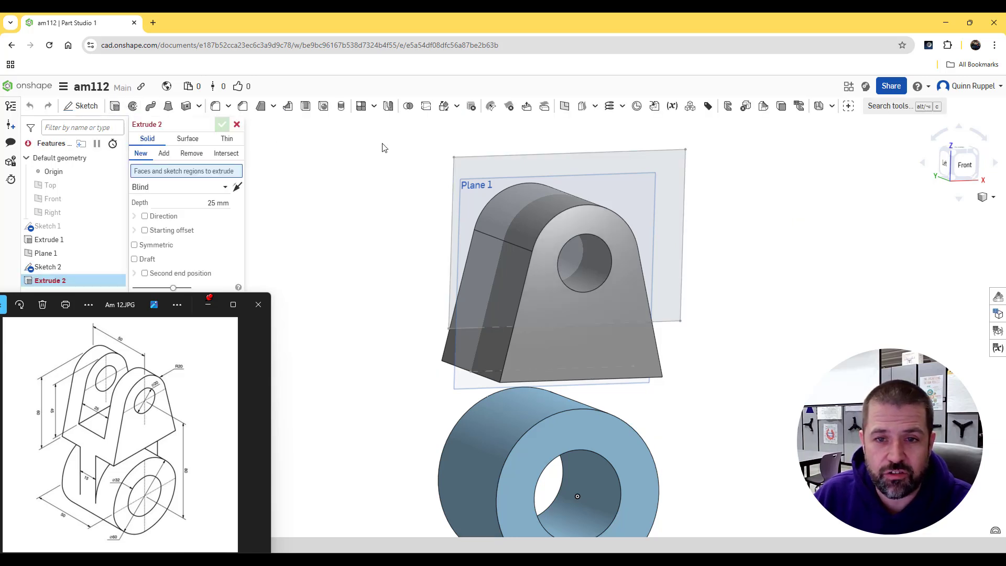
left_click(461, 165)
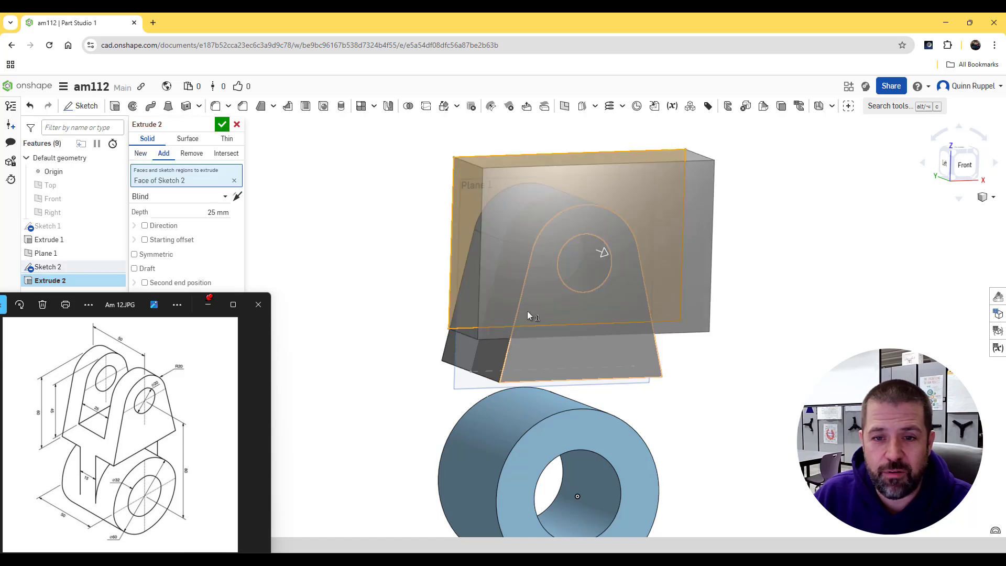
left_click(186, 155)
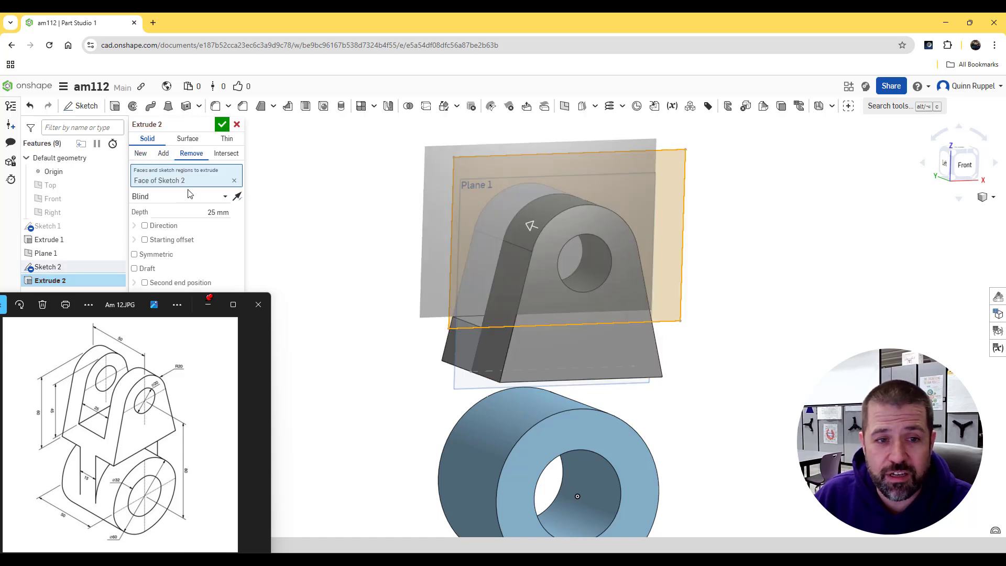
left_click(135, 254)
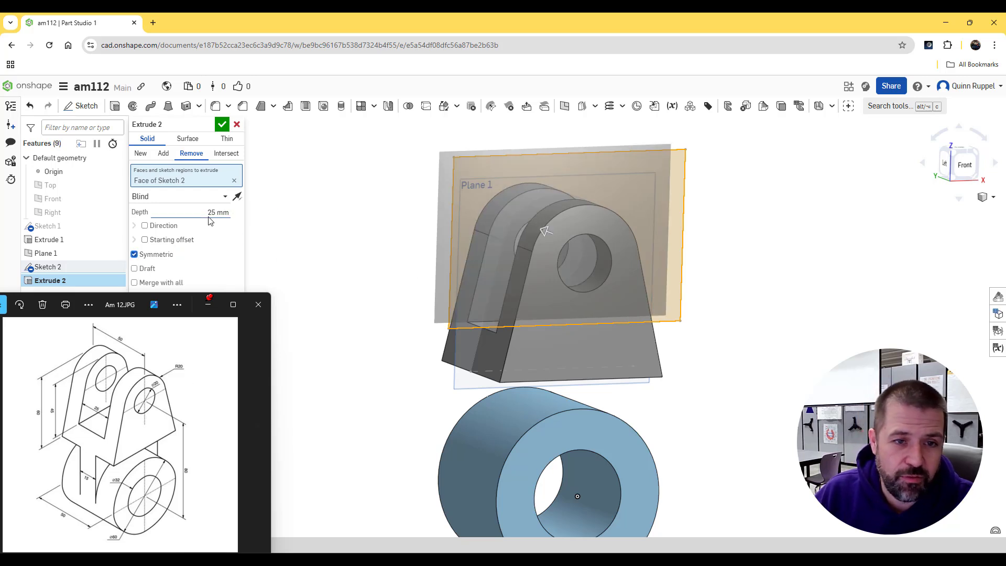
left_click(222, 124)
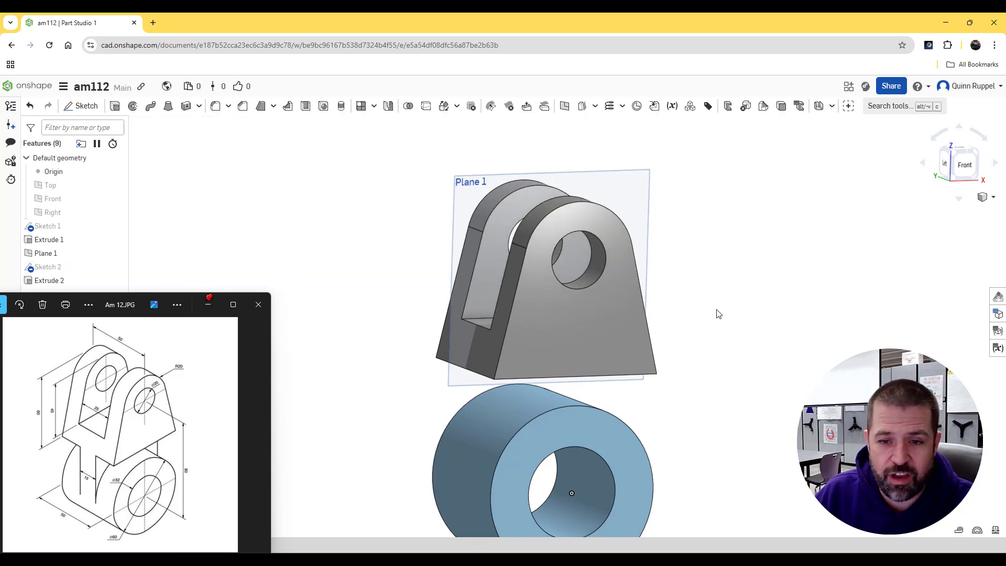
- Start a sketch on the mid plane and project the upper body's bottom edge and the lower ring's outer circle into it
middle_click_drag(718, 313, 702, 289)
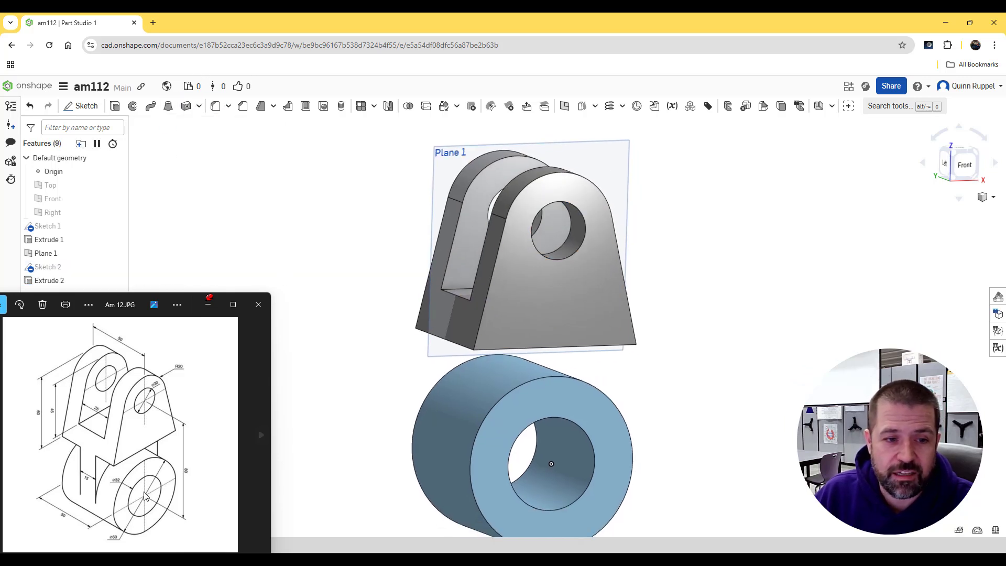
left_click(83, 106)
left_click(435, 224)
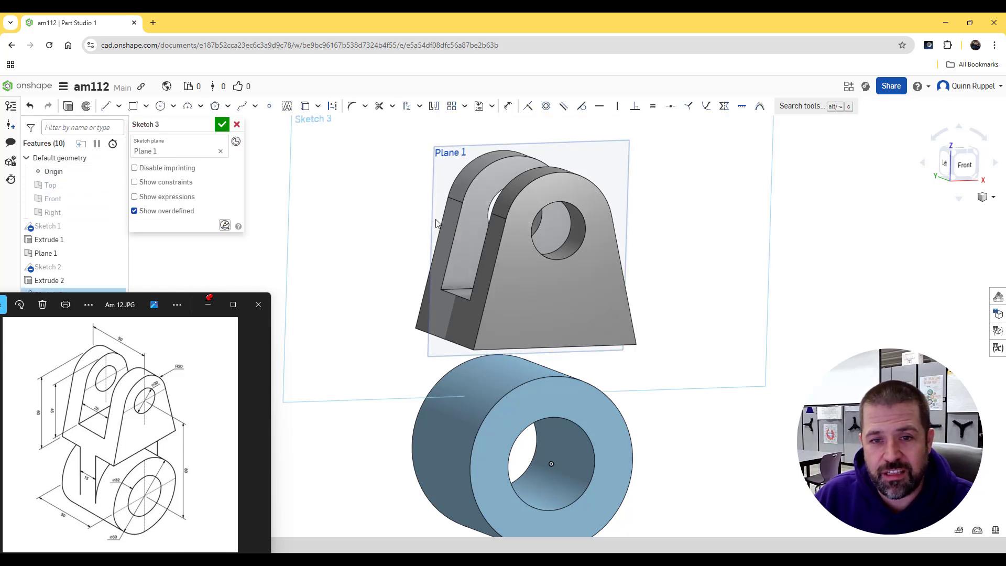
left_click(967, 179)
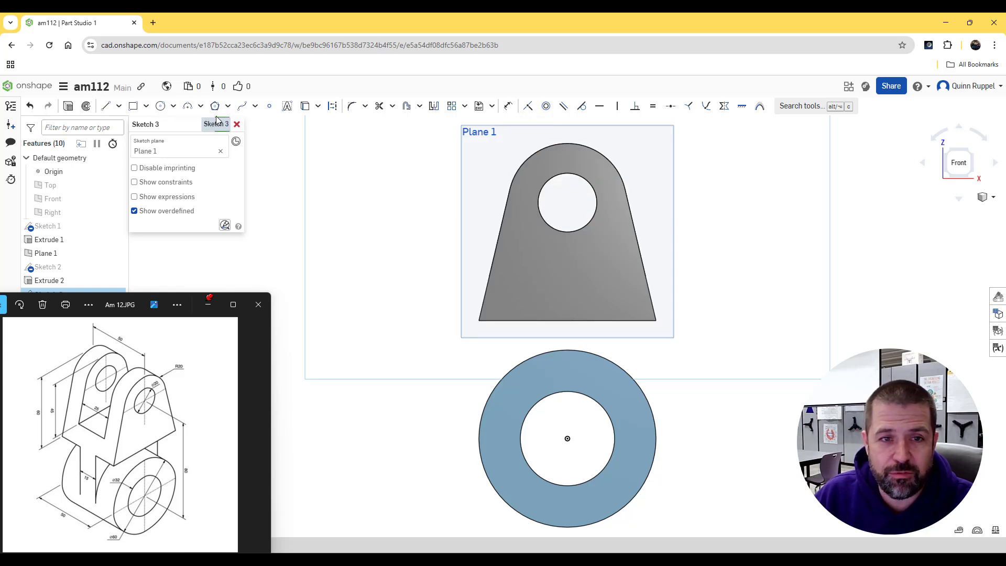
left_click(304, 106)
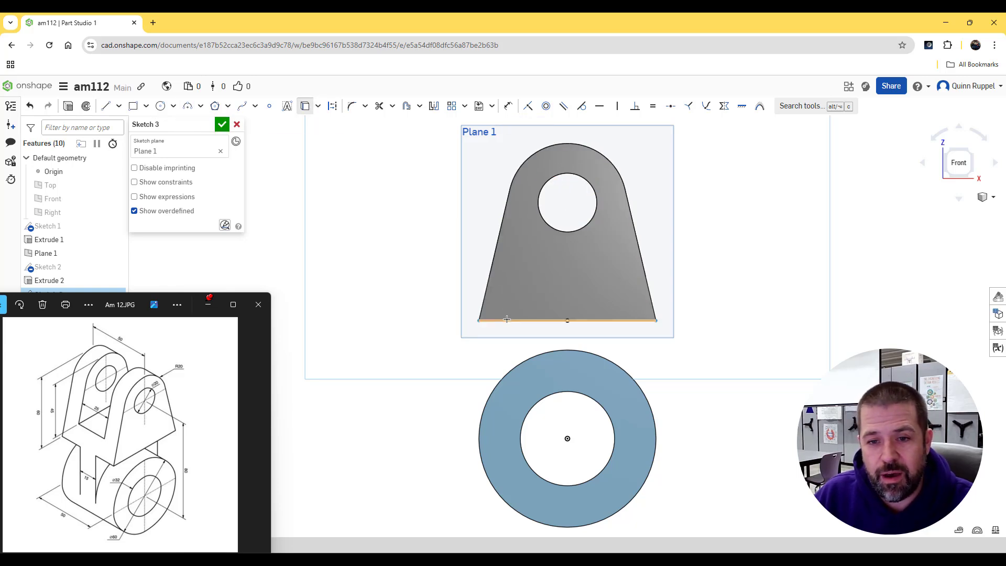
left_click(507, 319)
left_click(483, 422)
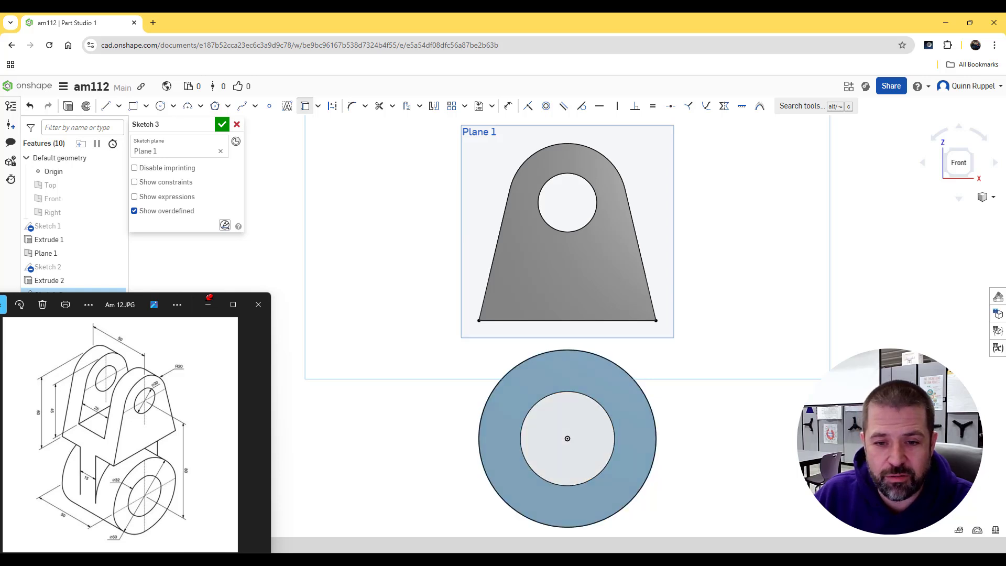
- Draw 40 mm vertical lines from both sides of the projected circle up to the projected edge's ends and finish the sketch
left_click(105, 105)
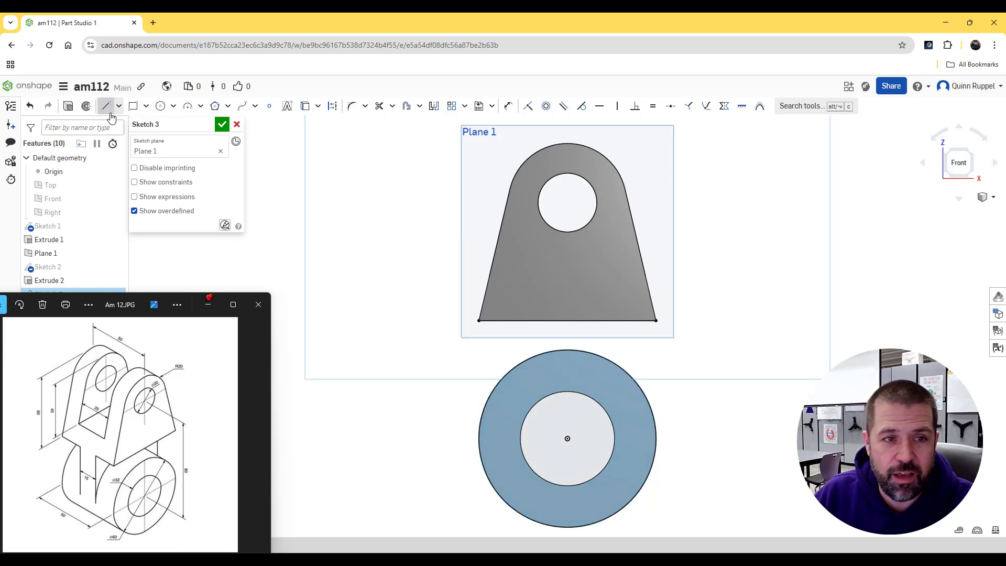
left_click(479, 438)
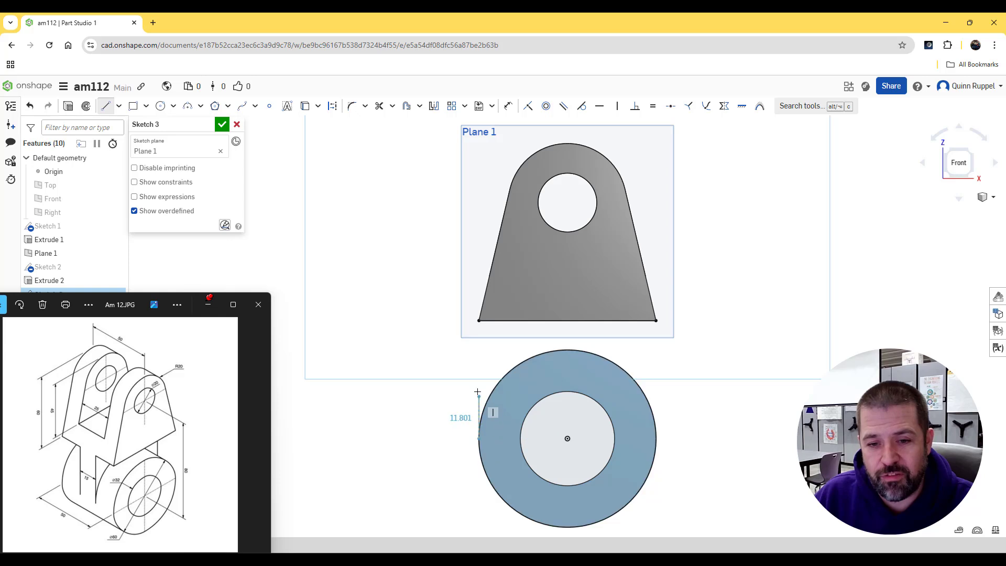
type("40")
key("Return")
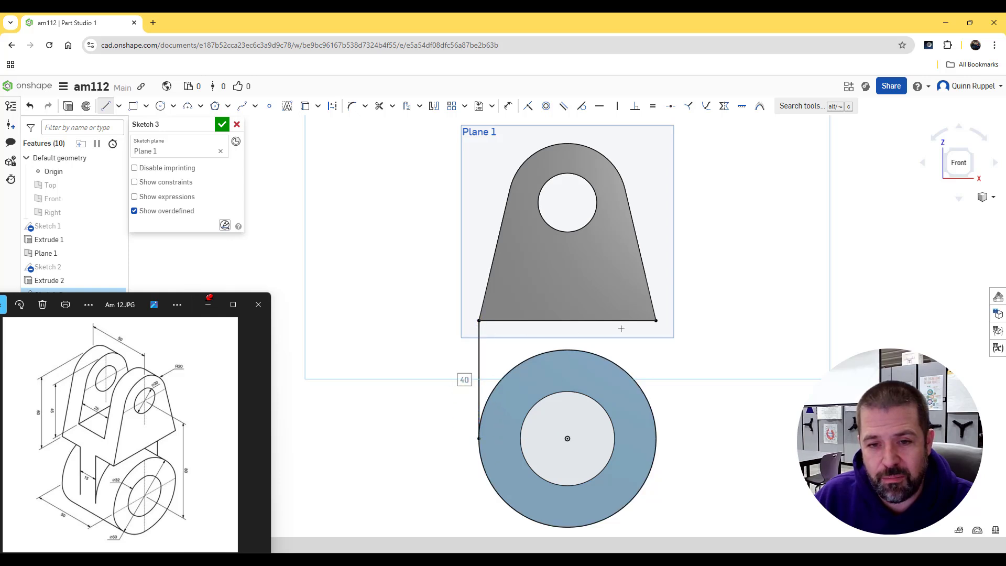
left_click(657, 437)
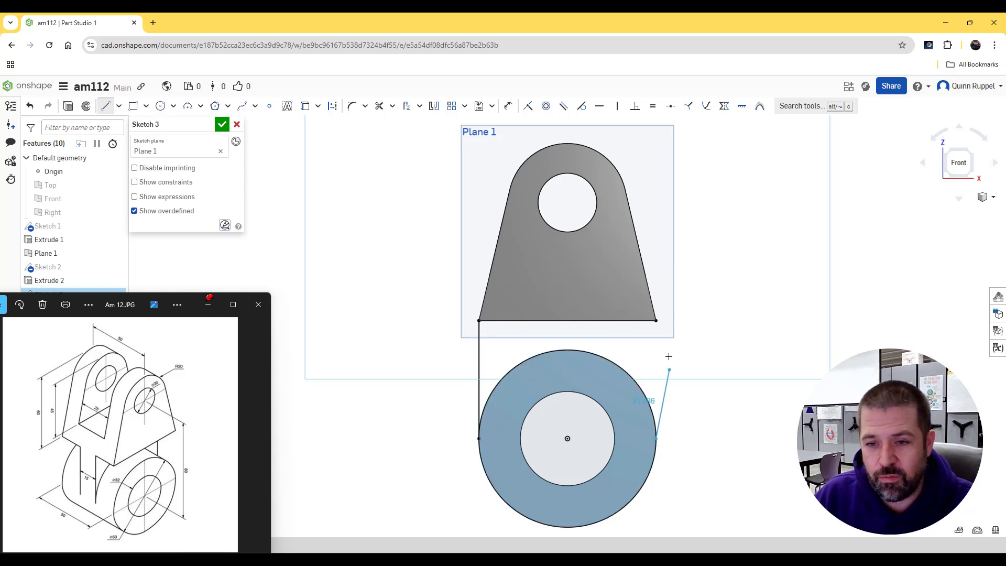
left_click(655, 320)
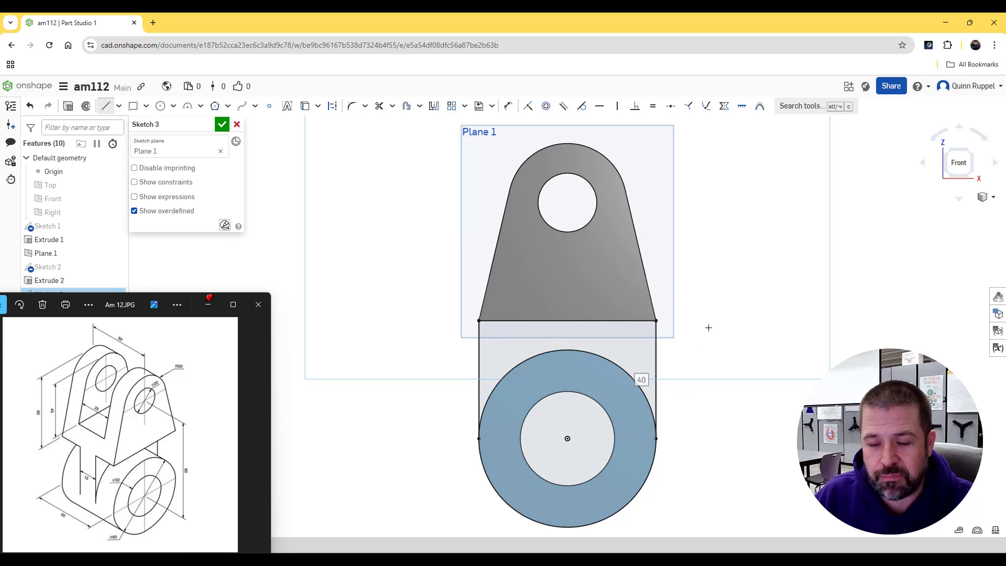
key("n")
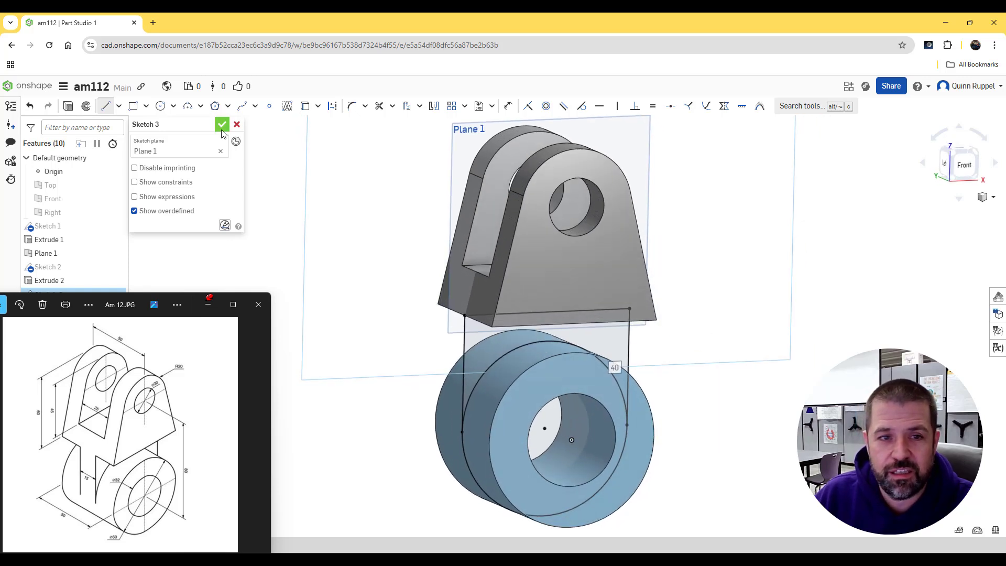
left_click(222, 126)
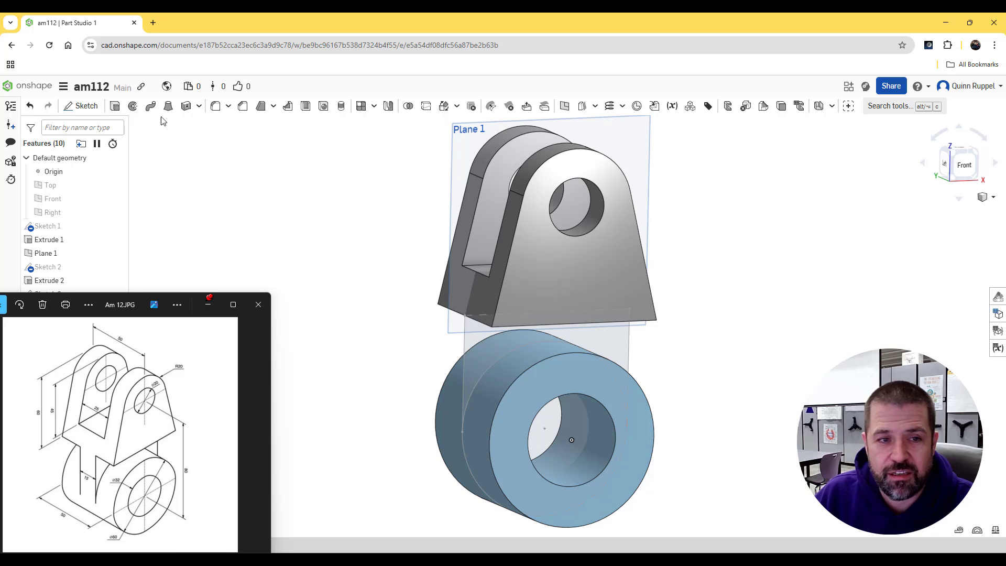
- Extrude the region between the upper body and lower ring symmetrically by 25 mm as an addition merged with all bodies
left_click(115, 106)
left_click(485, 345)
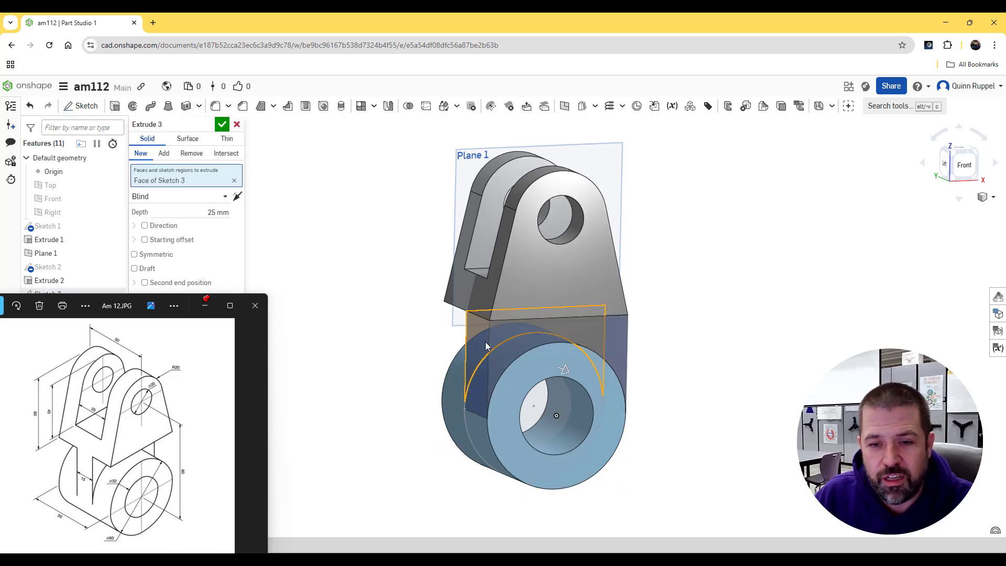
left_click(165, 154)
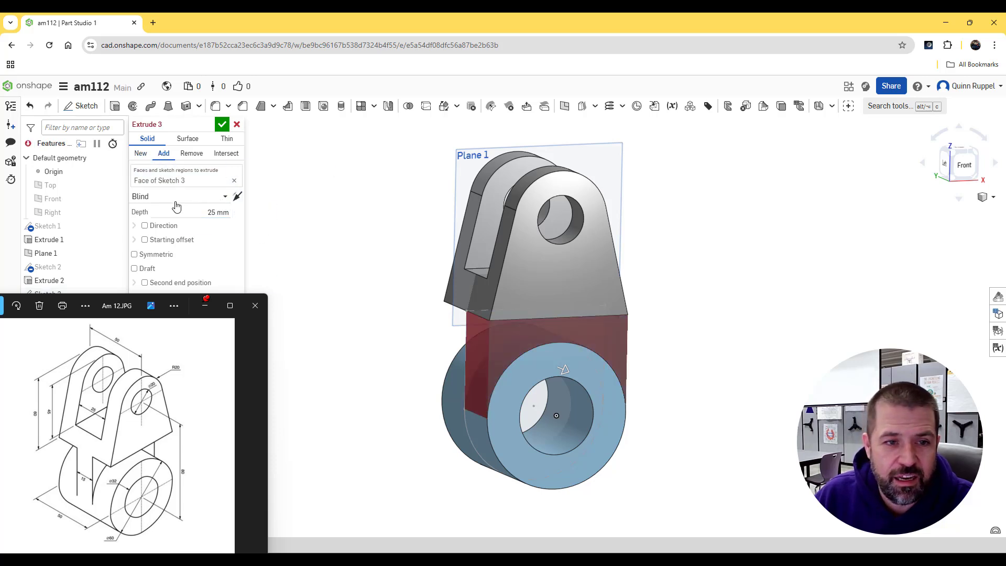
left_click(207, 199)
left_click(265, 209)
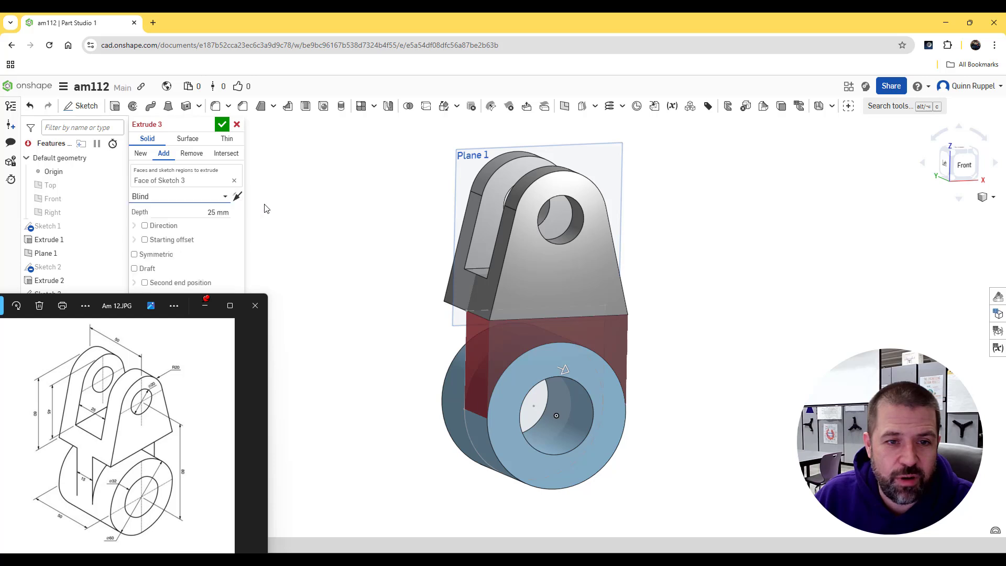
left_click(134, 254)
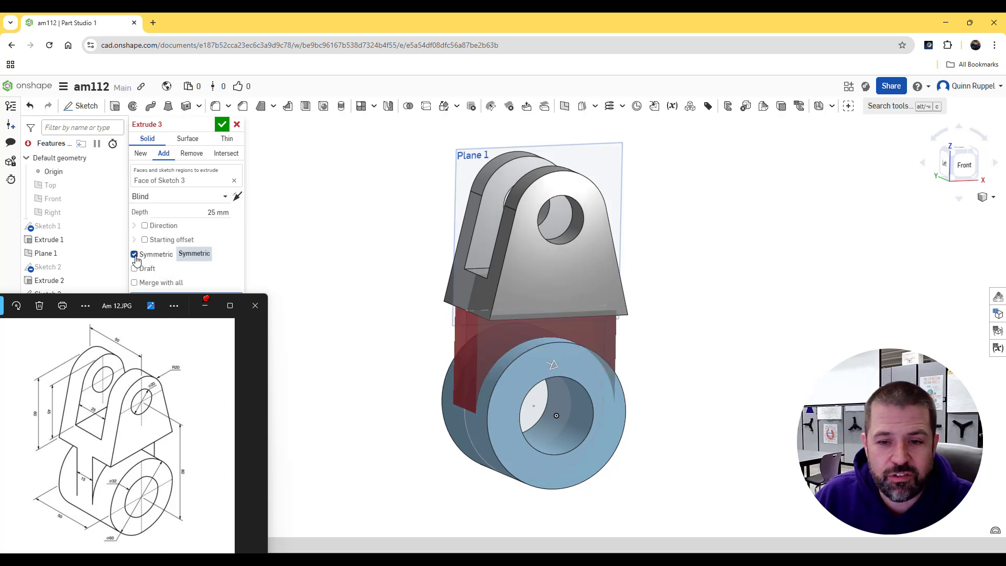
left_click(134, 283)
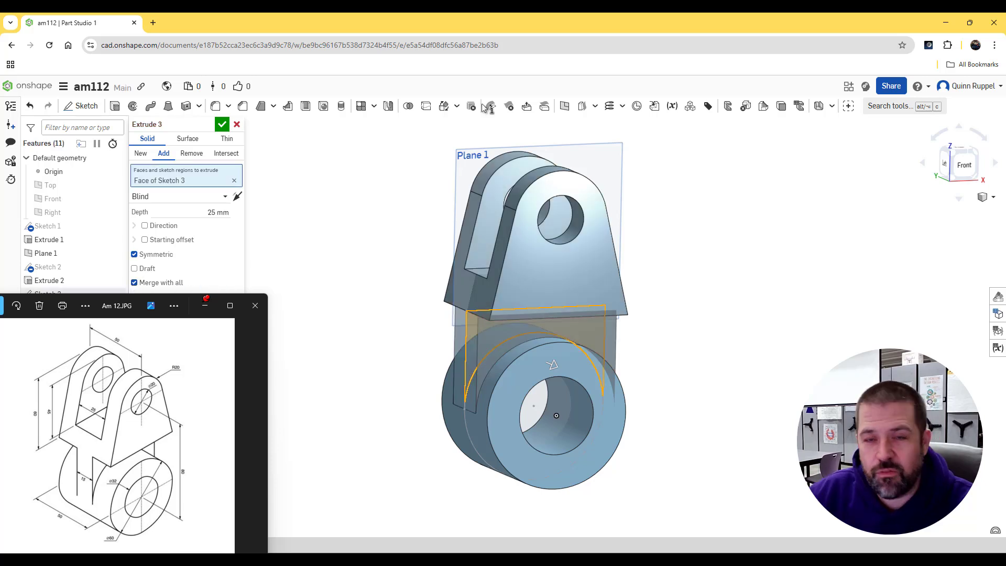
left_click(223, 124)
right_click_drag(375, 310, 178, 178)
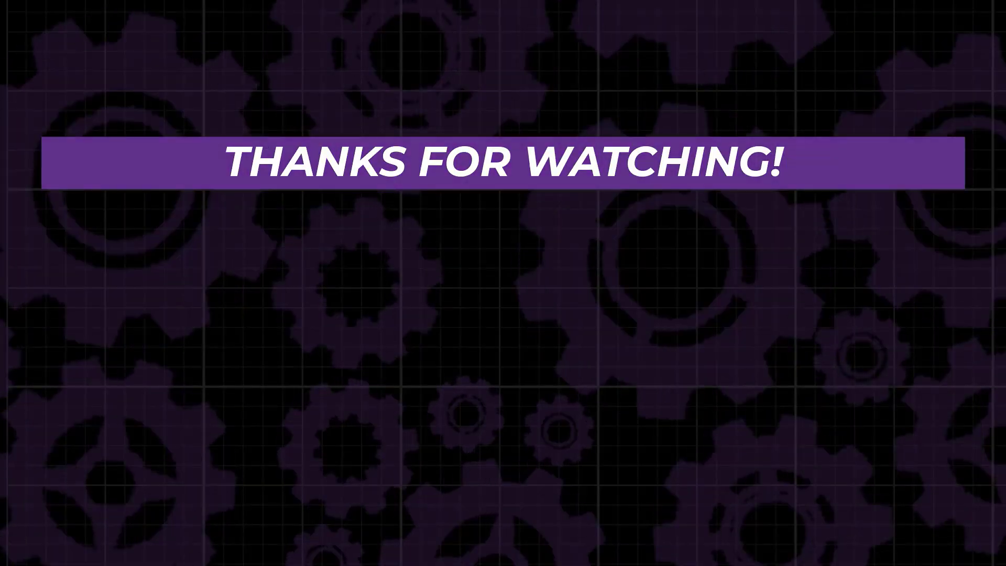